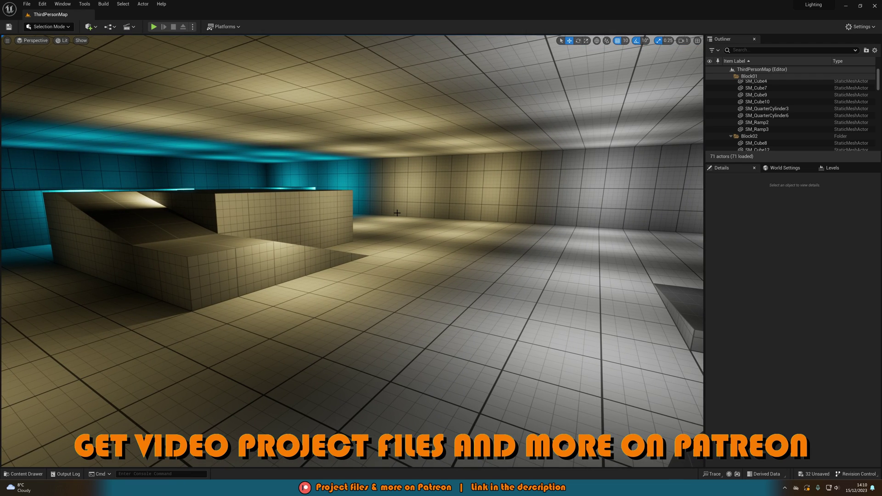
- Set the lighting build quality to Production and look over the Build Lighting Only command
right_drag(397, 213, 221, 213)
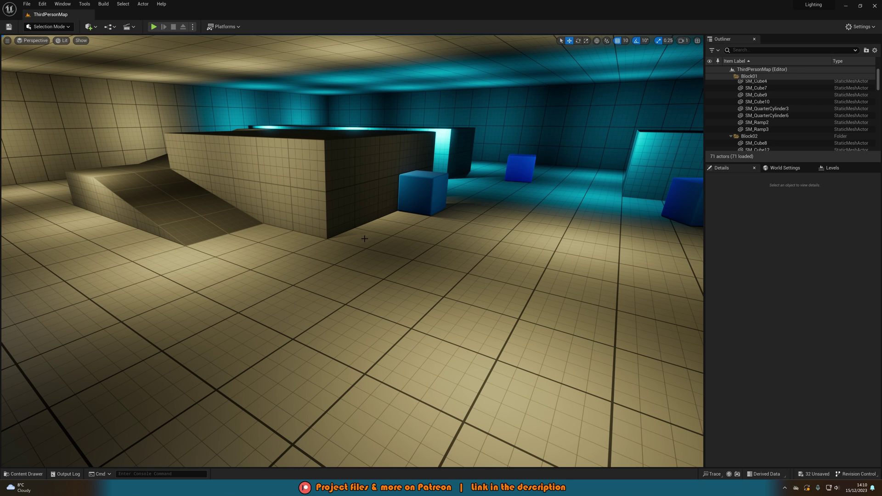
click(104, 4)
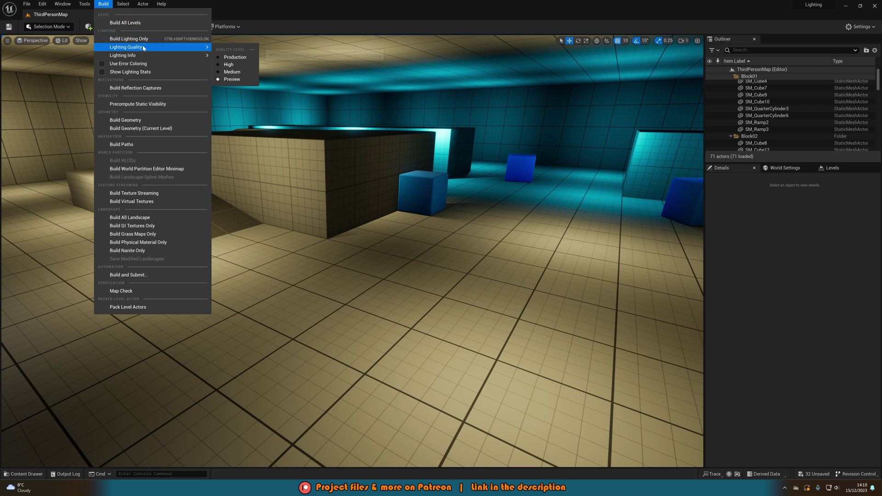
mouse_move(184, 47)
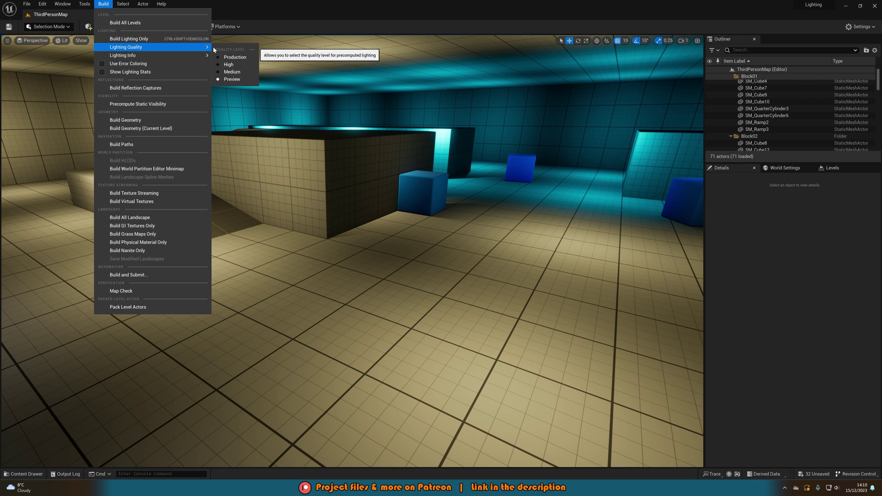
click(234, 58)
click(104, 4)
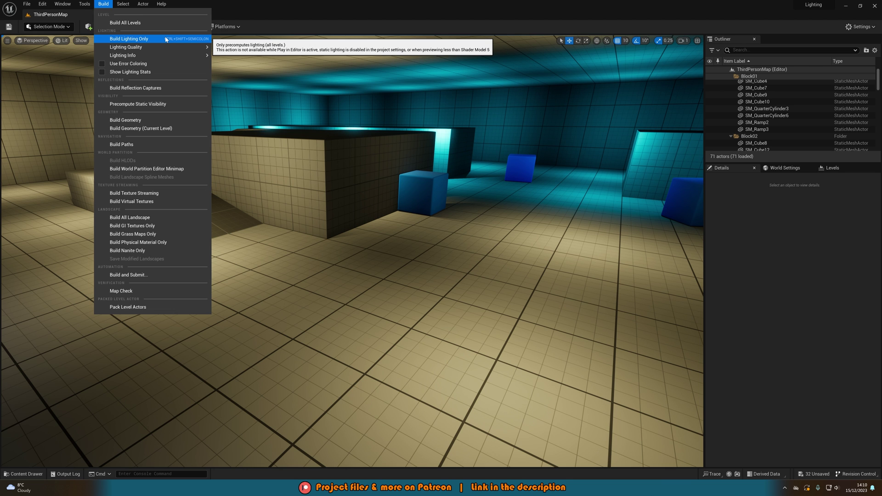
click(103, 4)
- Find the GPU Lightmass plugin, enable it despite its beta status, and restart the editor
click(43, 3)
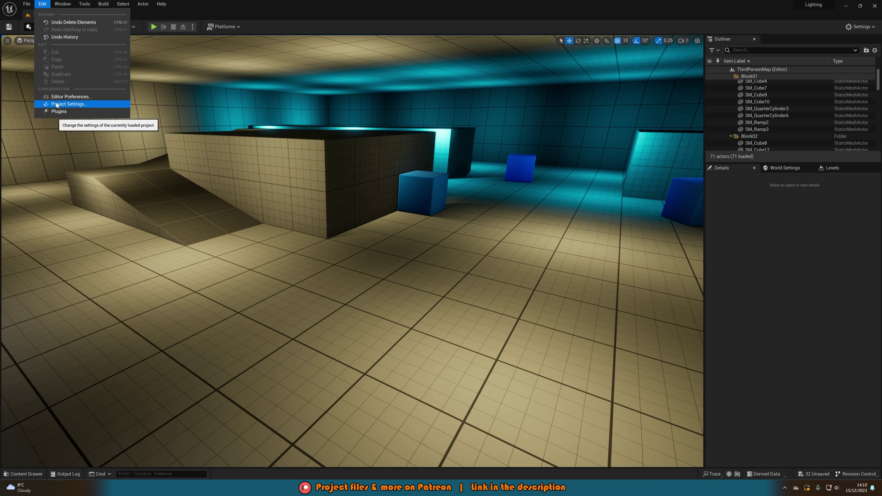
click(57, 112)
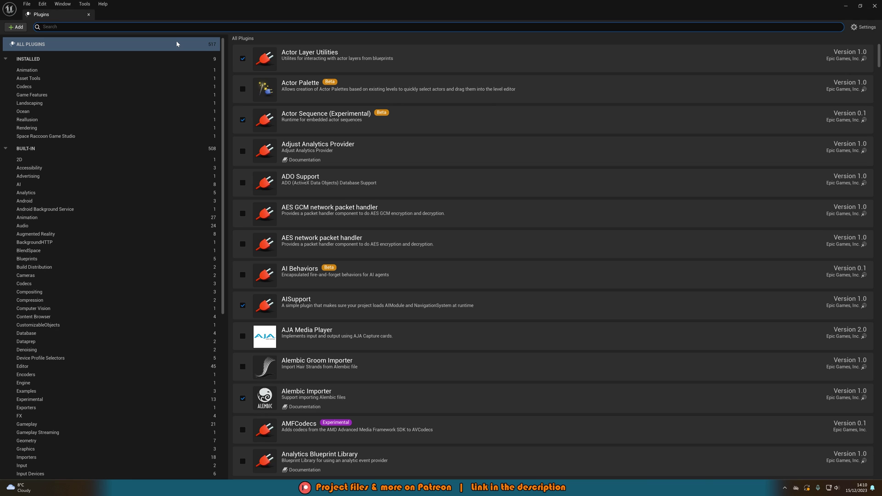
text(gpu)
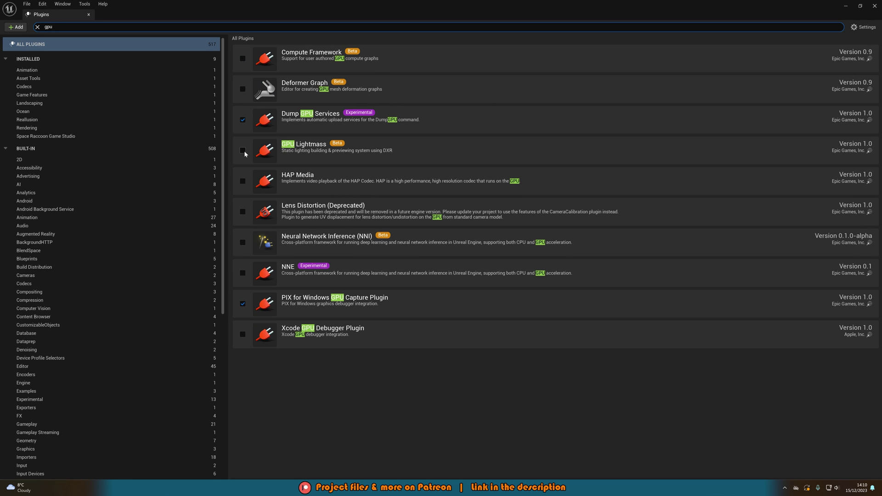
click(242, 151)
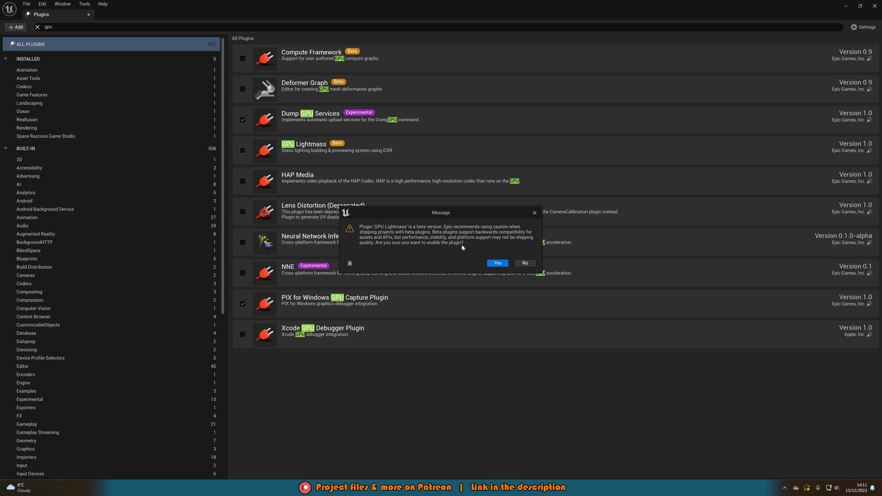
click(497, 263)
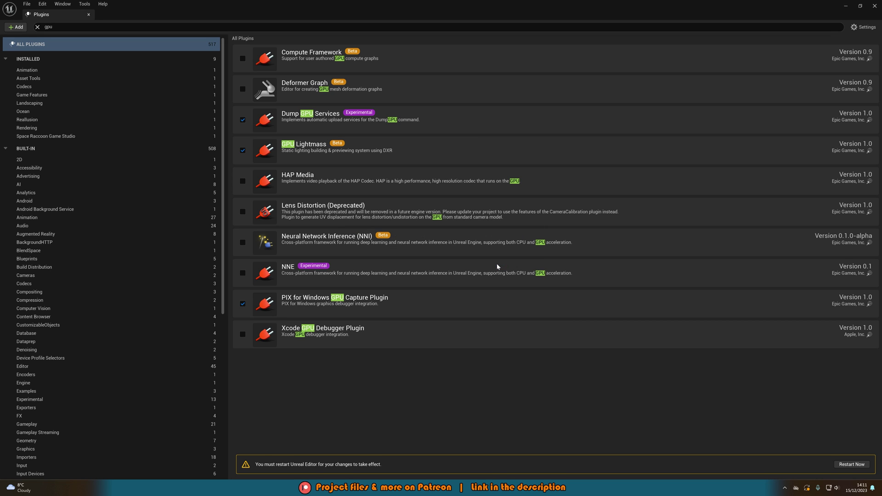
click(851, 464)
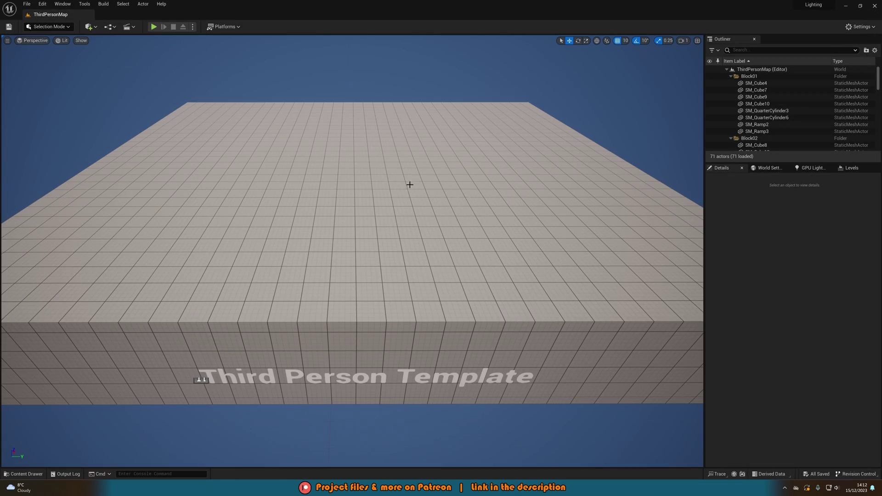
- Open the GPU Lightmass settings for the level and reorder their tab to sit after Levels
right_drag(409, 183, 229, 120)
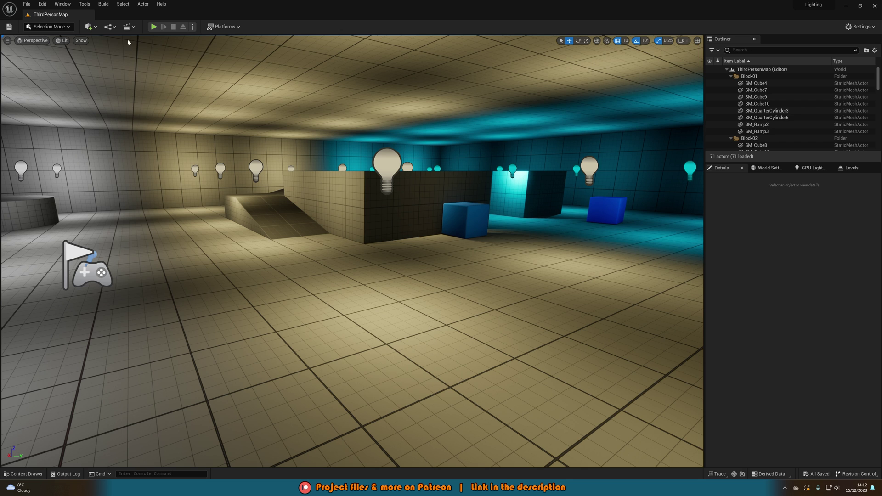
click(104, 3)
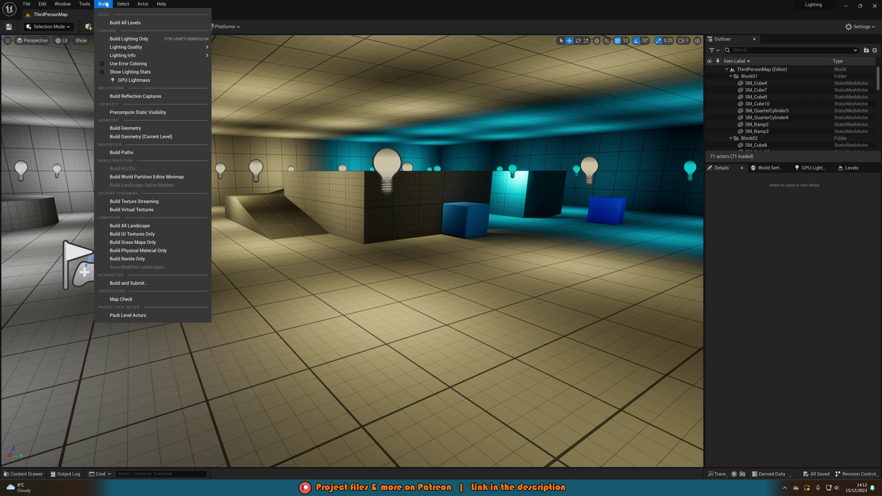
click(123, 84)
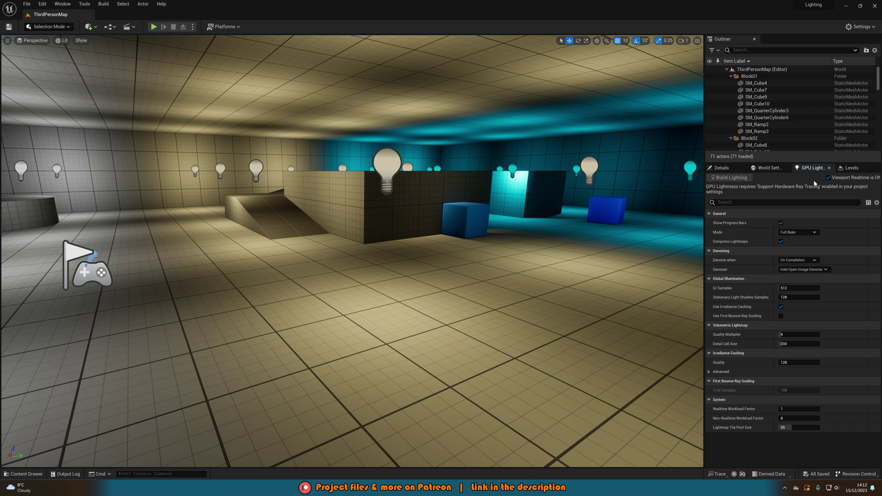
mouse_move(808, 171)
mouse_down()
mouse_move(429, 104)
mouse_move(446, 115)
mouse_move(381, 109)
mouse_move(508, 157)
mouse_move(804, 177)
mouse_up()
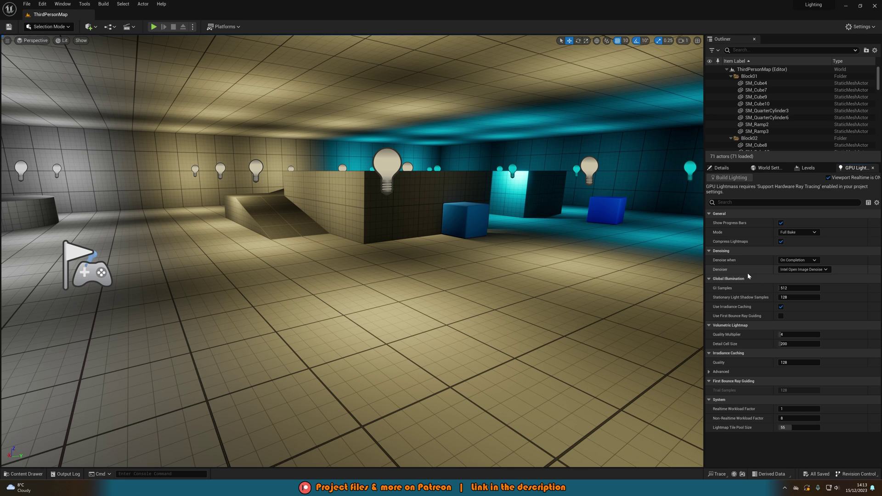
- Turn off Viewport Realtime in the GPU Lightmass settings and look around the room with it disabled
key(a)
right_drag(459, 271, 515, 271)
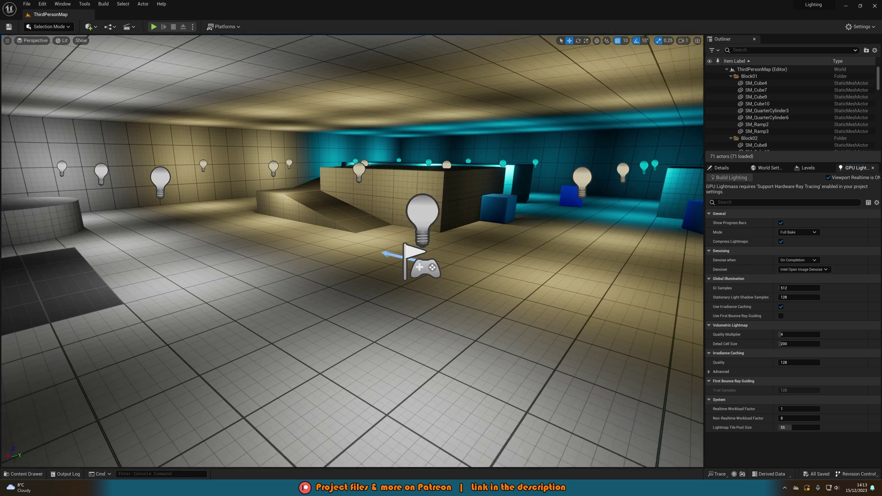
right_drag(377, 276, 393, 219)
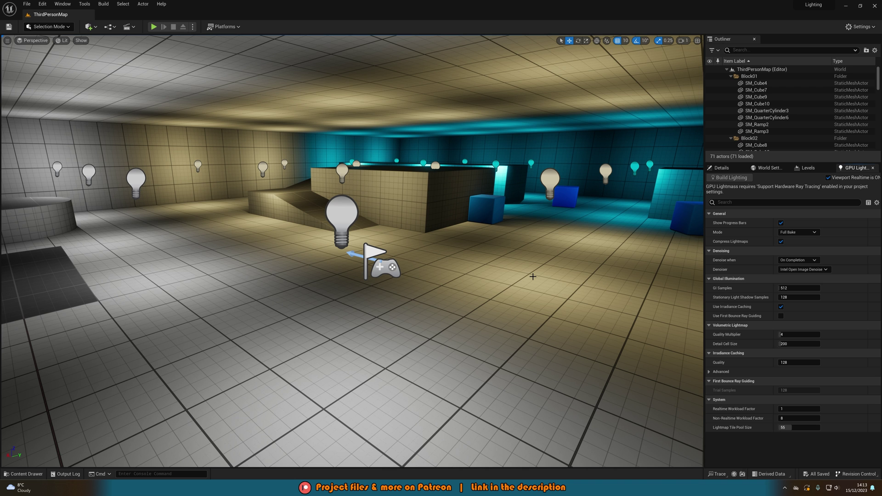
key(a)
right_drag(414, 256, 465, 263)
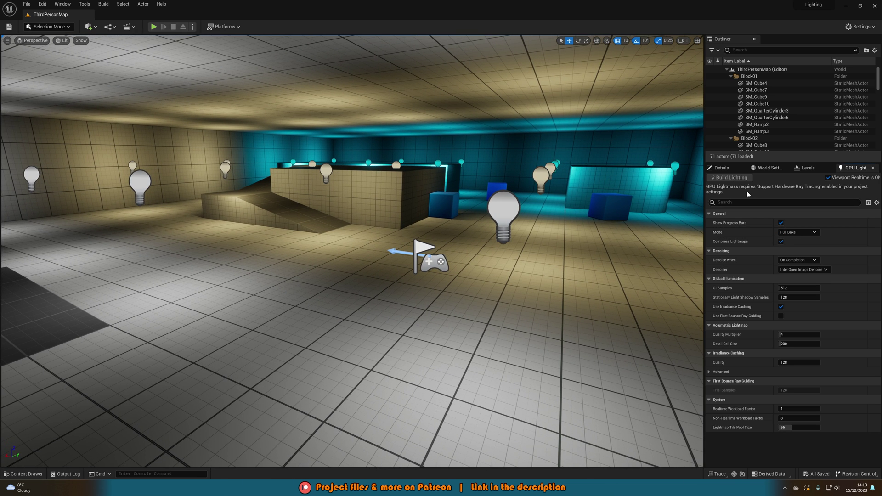
click(832, 179)
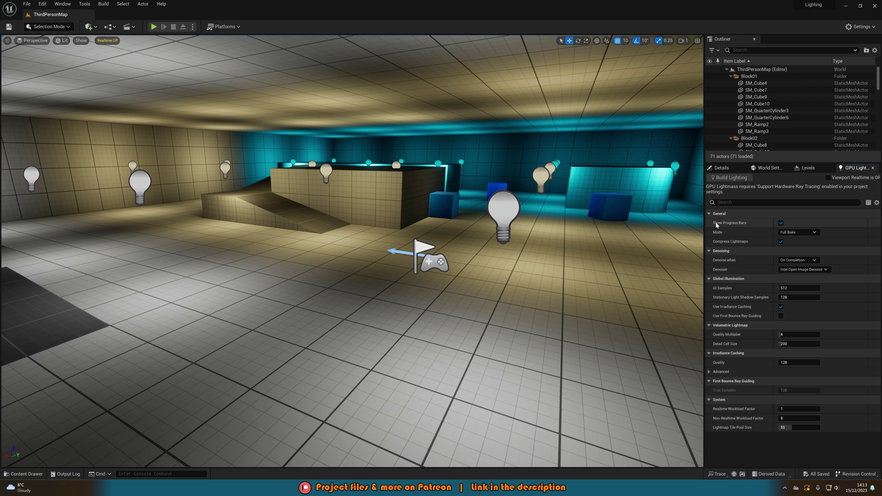
right_drag(372, 256, 405, 274)
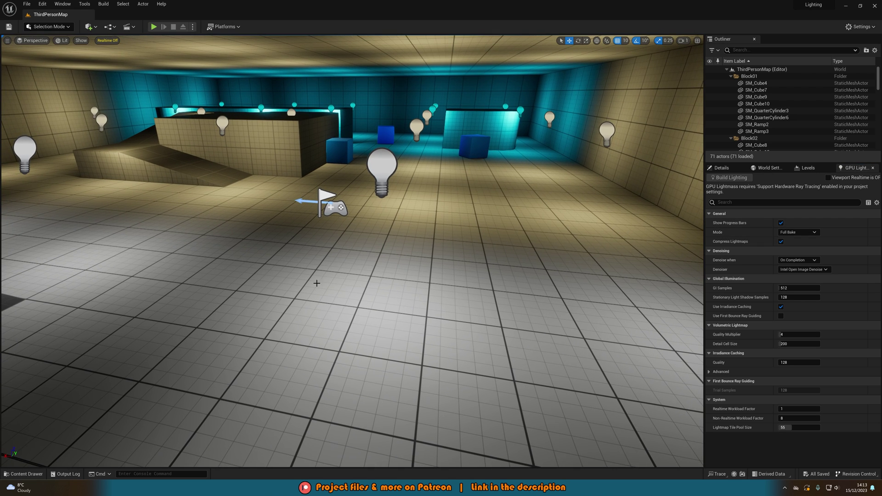
right_drag(317, 284, 339, 242)
key(w)
key(a)
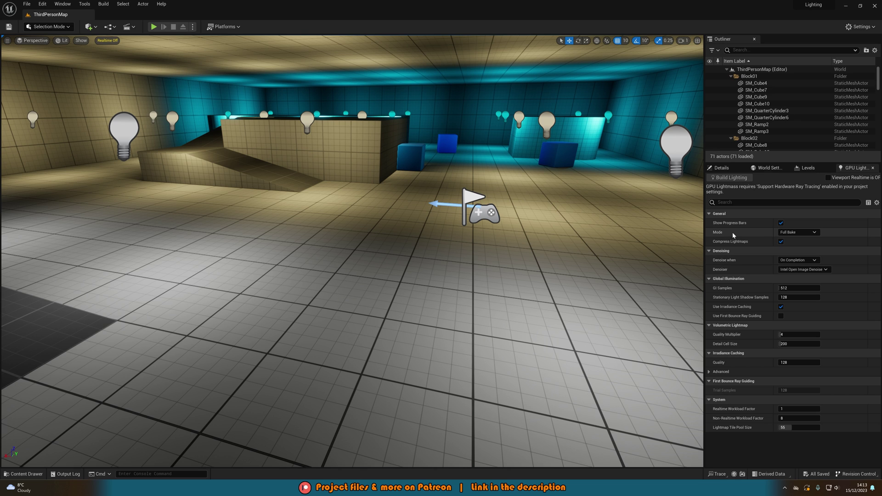
- Review the GPU Lightmass Mode, Denoise when and Denoiser options, choosing Full Bake and On Completion
click(801, 238)
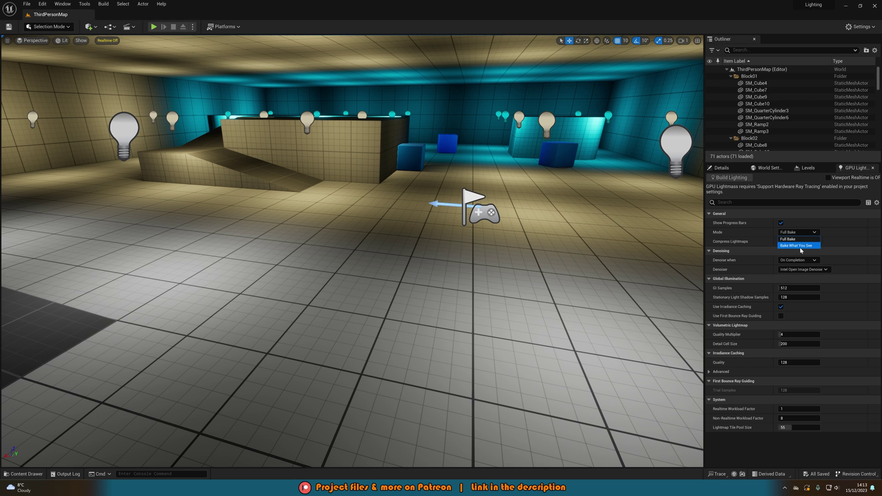
click(798, 237)
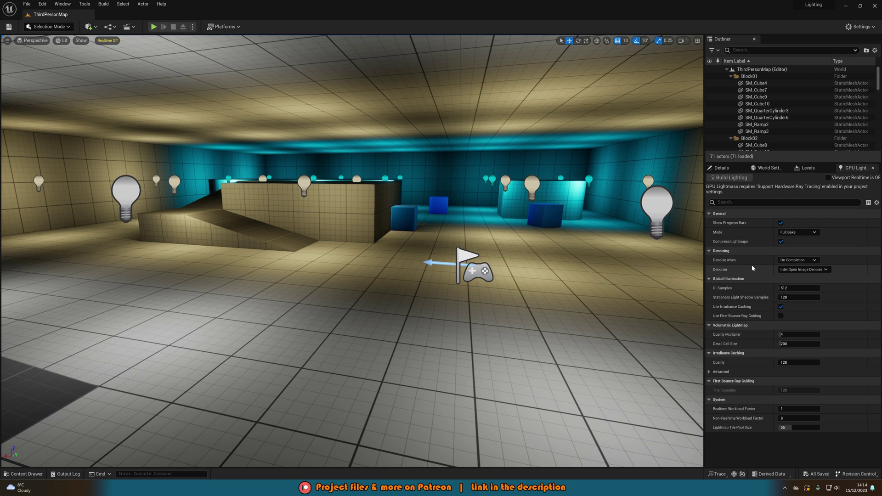
click(793, 261)
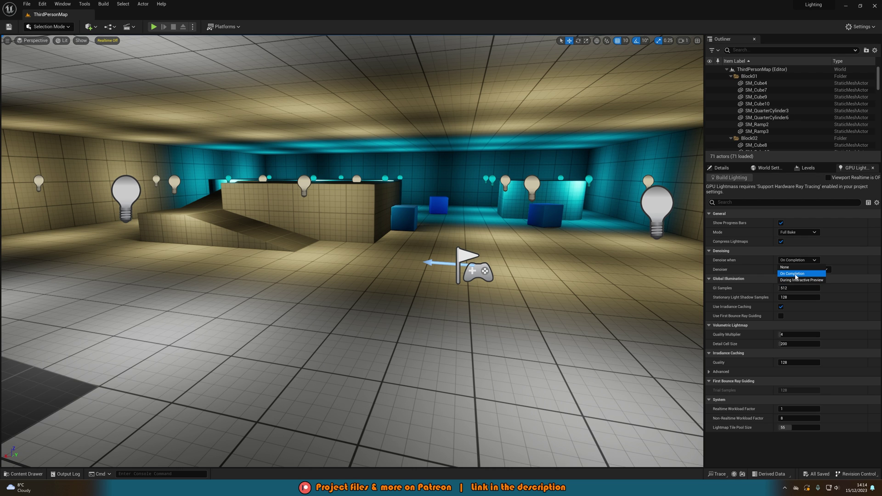
click(796, 274)
click(804, 270)
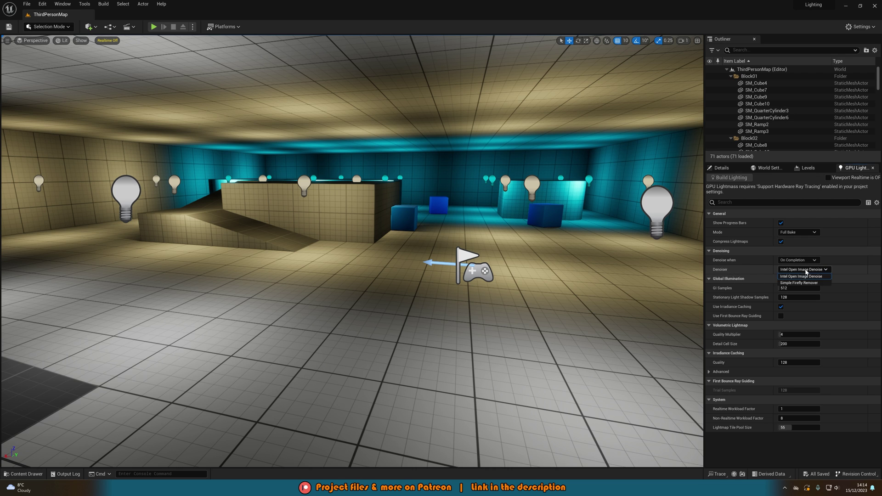
click(719, 269)
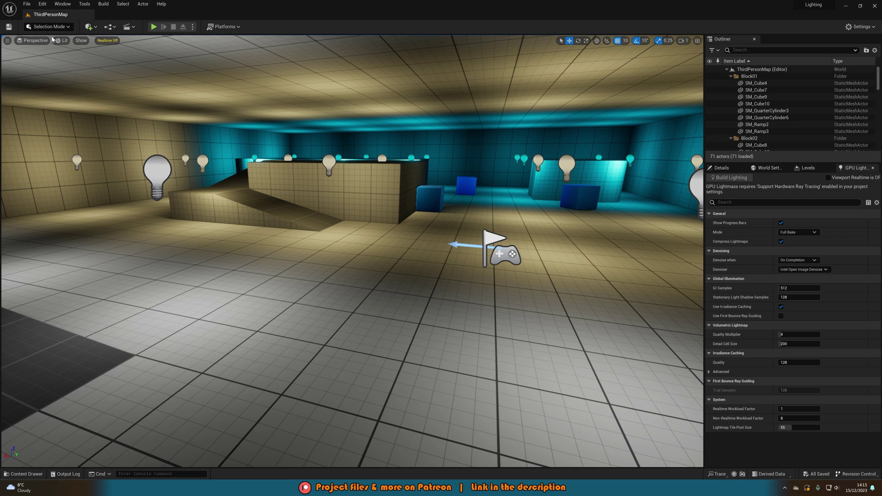
- Enable Support Hardware Ray Tracing in the project's rendering settings, accept enabling the skin cache, and restart the editor
click(42, 4)
click(62, 102)
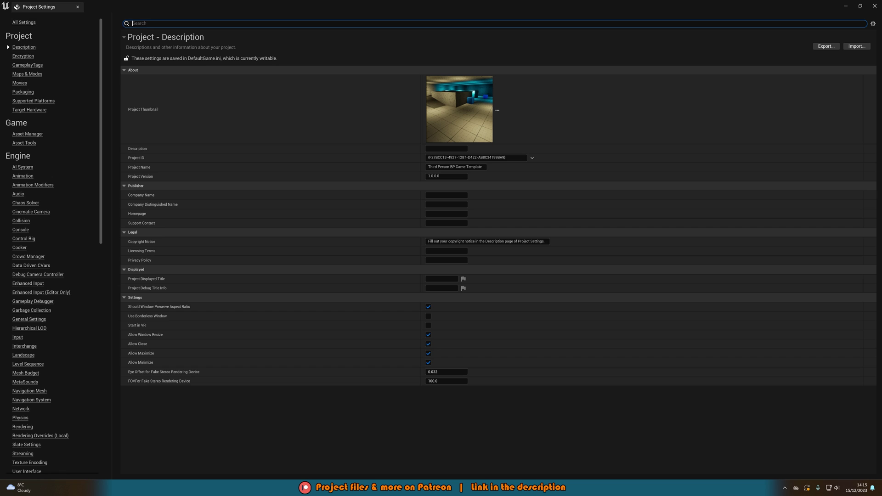
text(hardware)
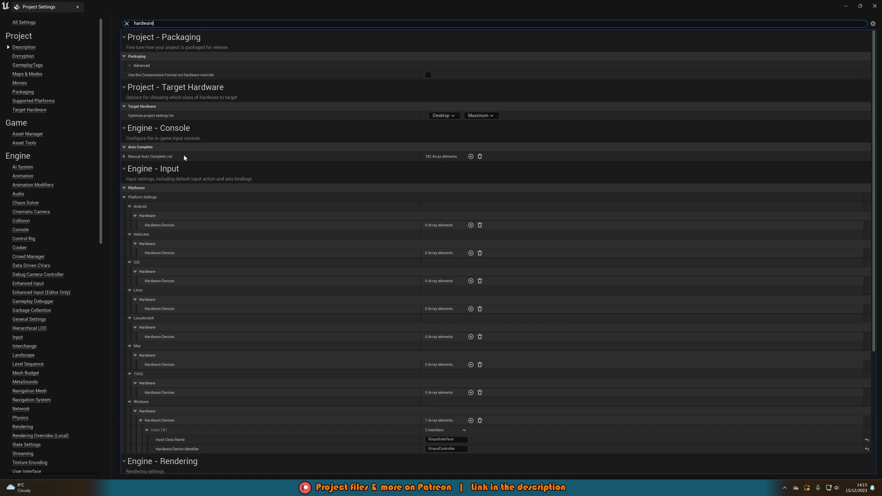
text( rayt)
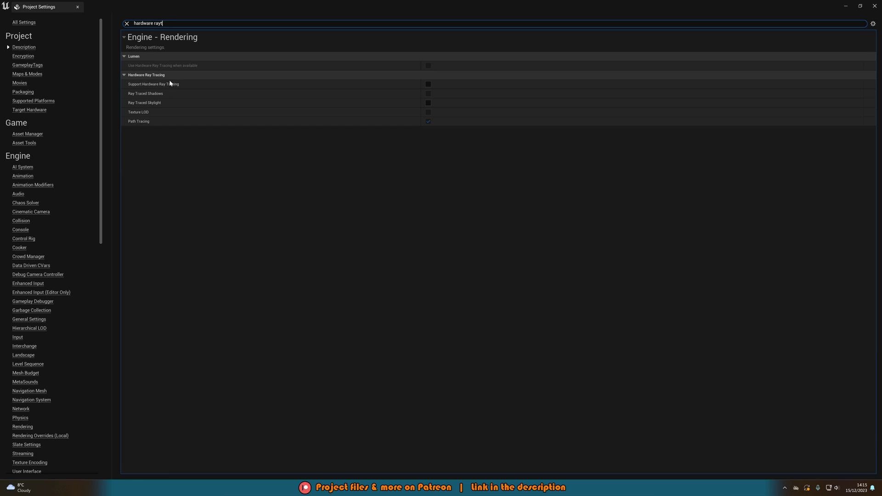
click(429, 85)
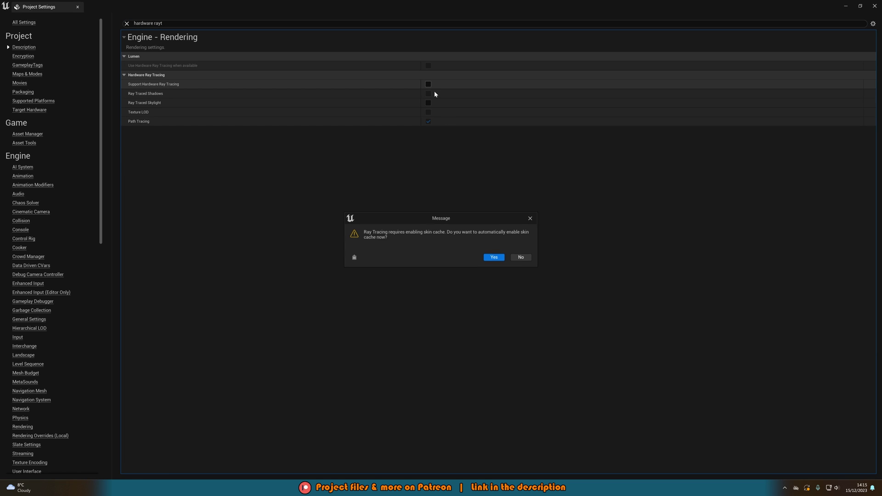
click(493, 258)
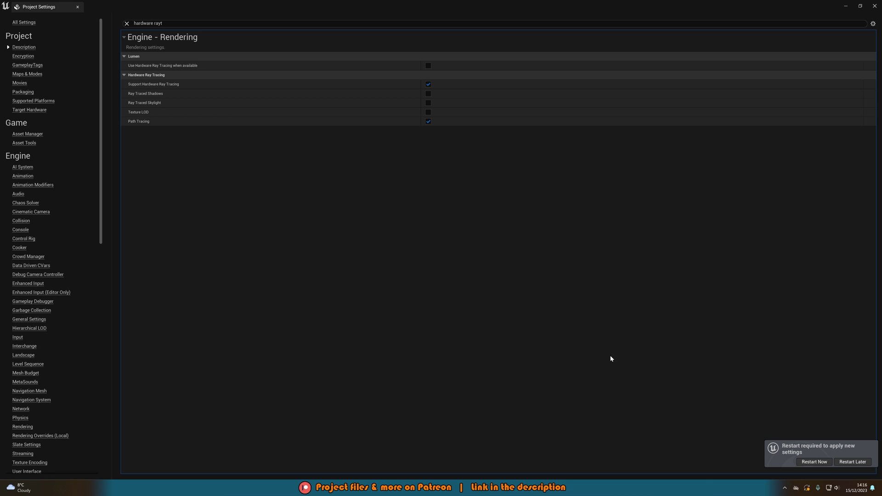
click(815, 462)
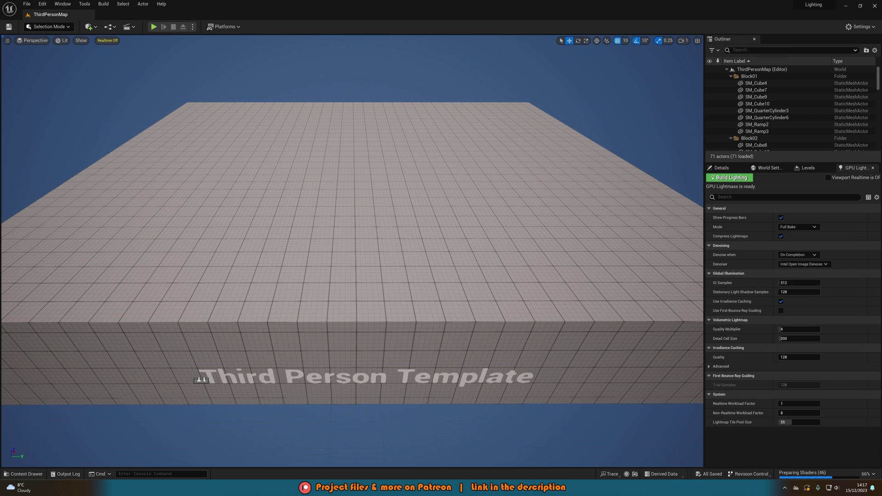
- Select the white point light beside the player start and open its details to examine its mobility options
key(w)
mouse_move(352, 251)
right_down()
mouse_move(352, 244)
mouse_move(353, 257)
mouse_move(335, 248)
right_up()
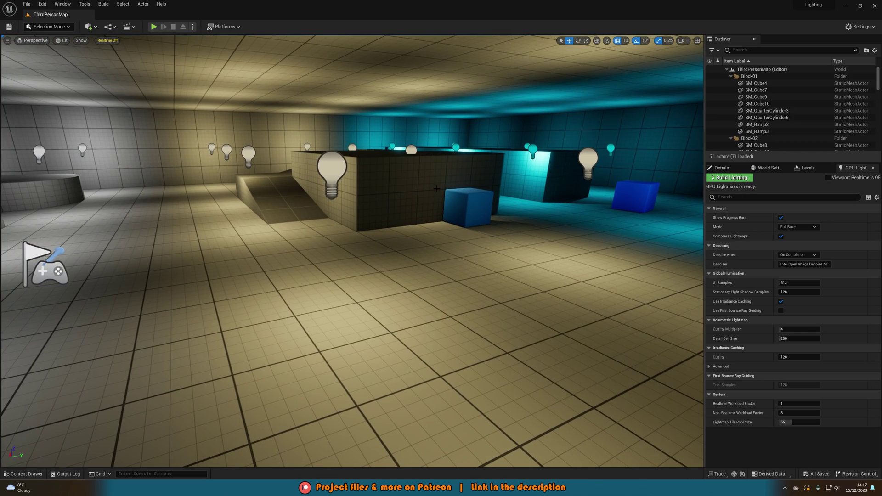
key(a)
right_drag(506, 229, 469, 223)
key(s)
key(d)
right_drag(396, 174, 396, 175)
key(d)
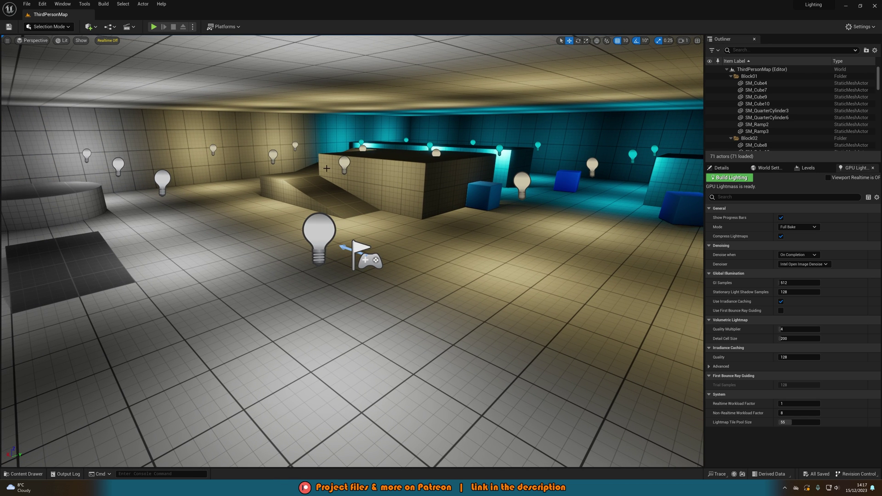
click(313, 225)
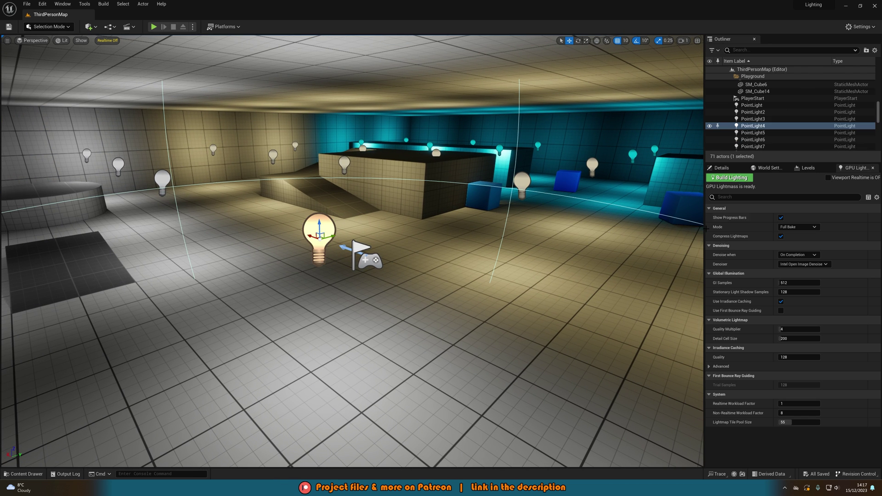
click(720, 168)
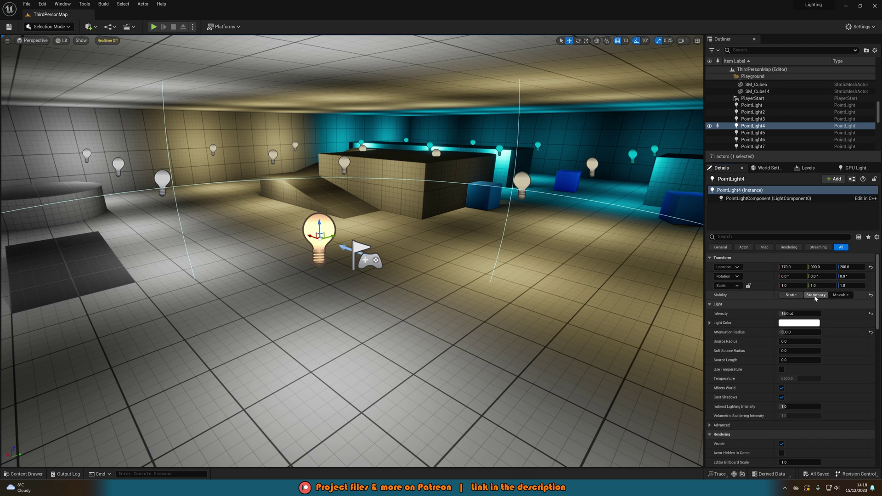
- Compare the Movable, Stationary and Static mobility options on the selected point light and set it to Static
click(841, 296)
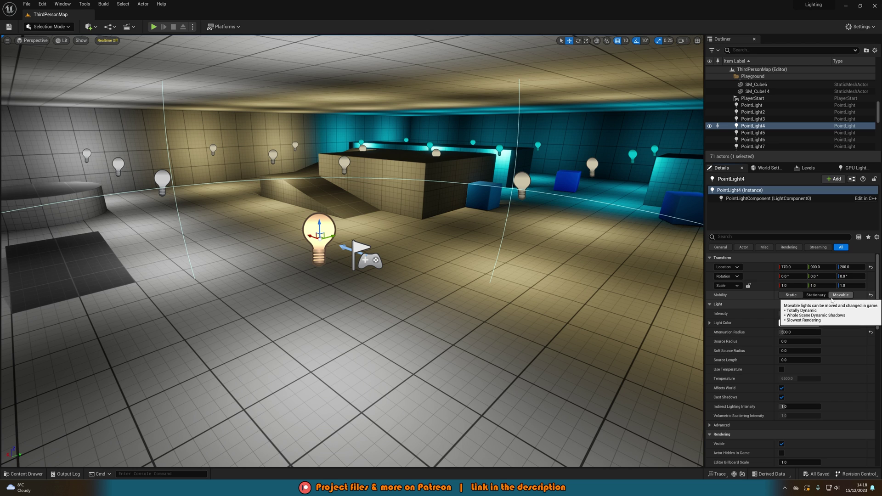
click(791, 295)
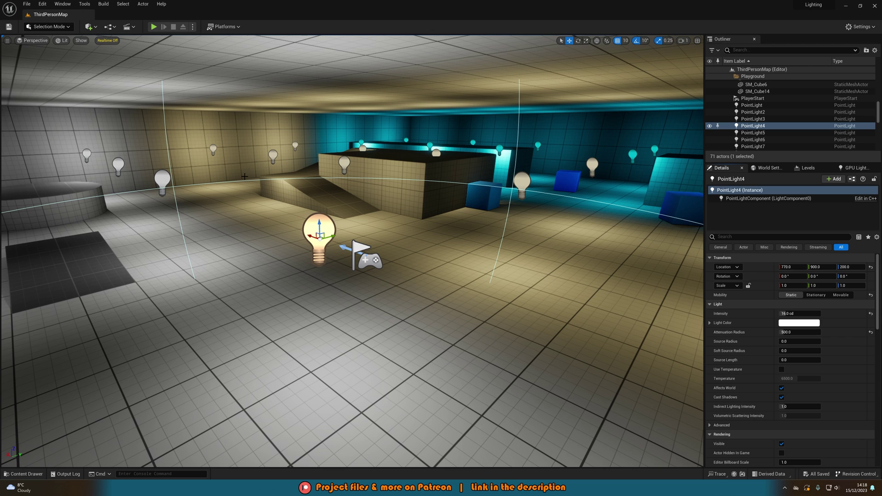
click(822, 296)
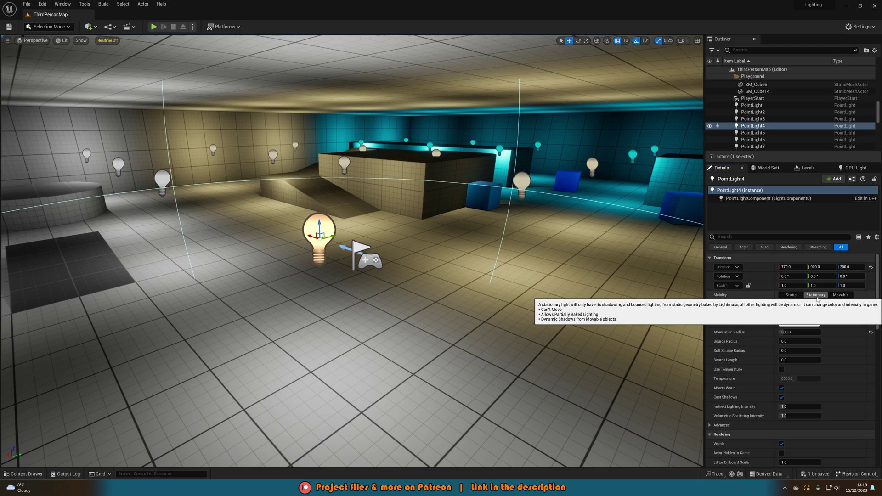
click(798, 296)
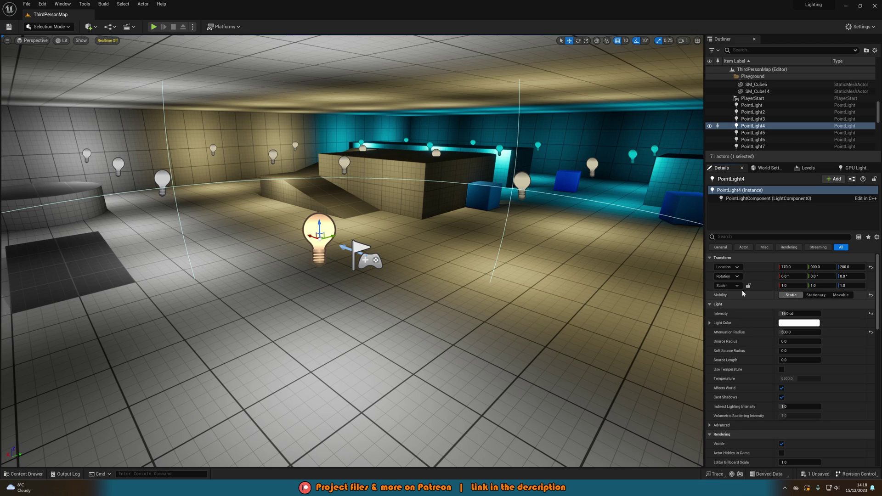
right_drag(570, 285, 496, 248)
right_drag(184, 239, 273, 236)
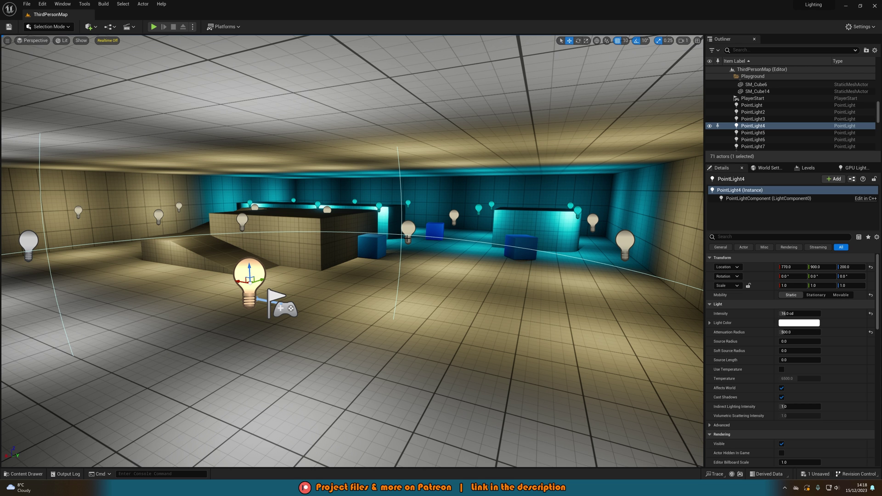
- Duplicate the warm-coloured point light beyond the player start and set the copy's mobility to Stationary
click(403, 240)
click(408, 230)
right_drag(408, 230, 478, 230)
alt+drag(335, 224, 339, 224)
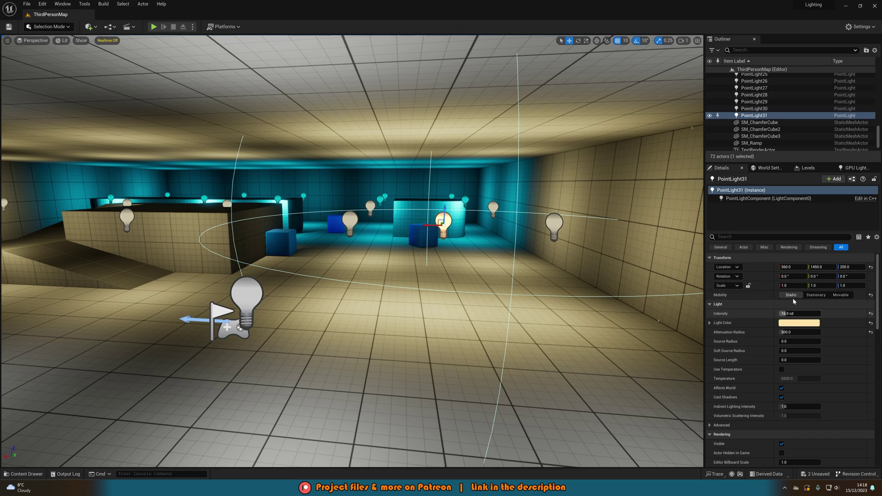
click(816, 295)
- Duplicate the stationary light repeatedly to make a cluster of five overlapping warm lights
alt+drag(430, 224, 404, 225)
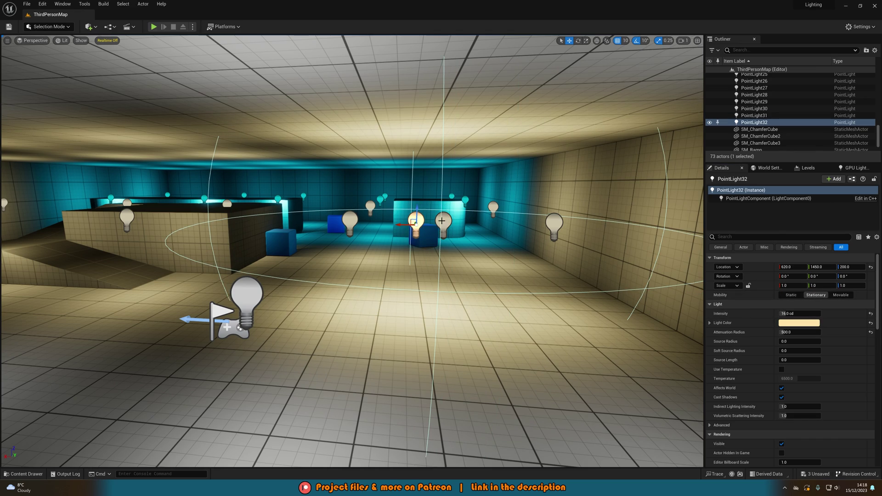
ctrl+click(447, 219)
right_drag(447, 220, 478, 221)
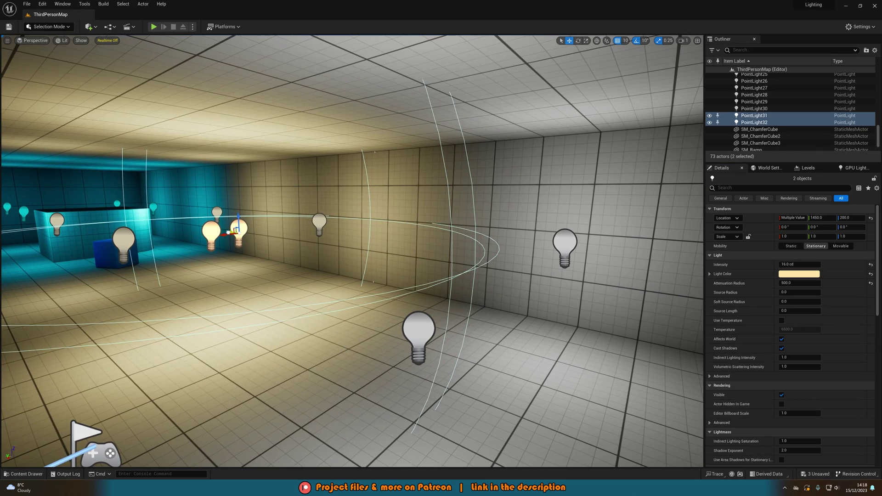
alt+drag(232, 234, 252, 241)
right_drag(252, 241, 207, 244)
click(207, 244)
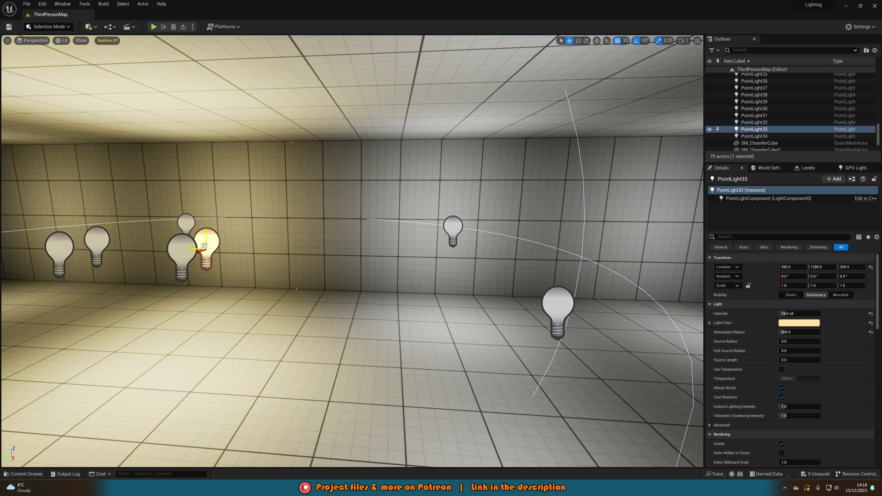
alt+drag(197, 249, 142, 249)
- Select the stationary light marked with the red cross and set its mobility to Static
right_drag(198, 264, 151, 264)
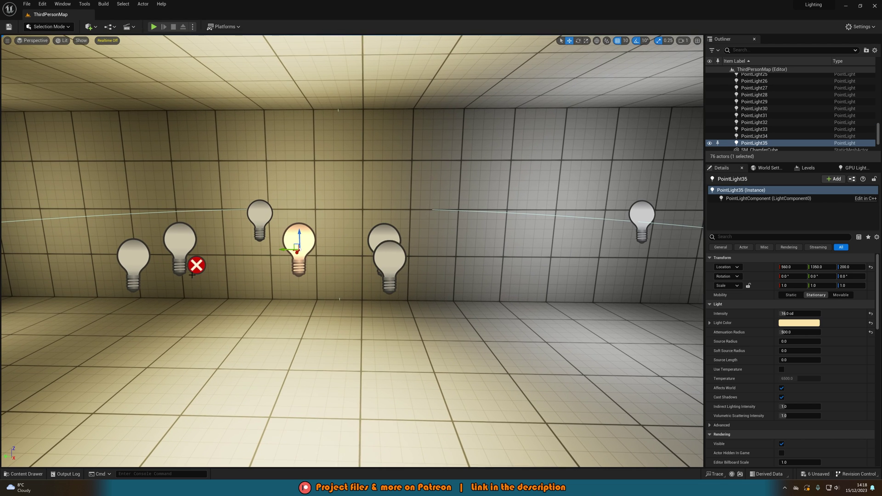
click(175, 264)
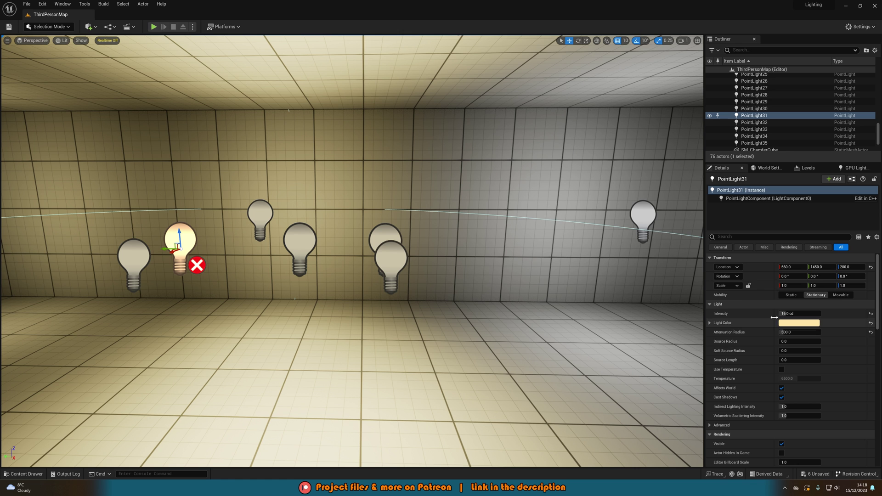
click(791, 295)
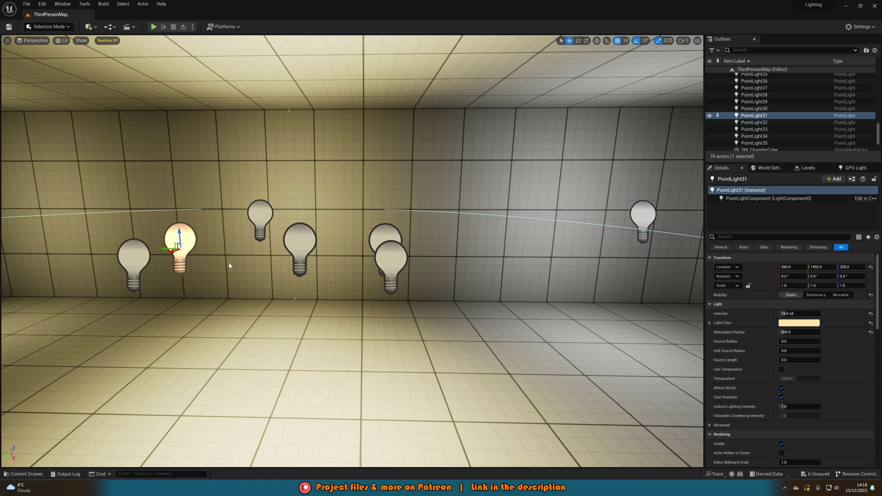
- Select all five duplicated warm point lights, PointLight31 through PointLight35, and delete them
ctrl+click(134, 260)
ctrl+click(300, 246)
ctrl+click(388, 244)
ctrl+click(389, 246)
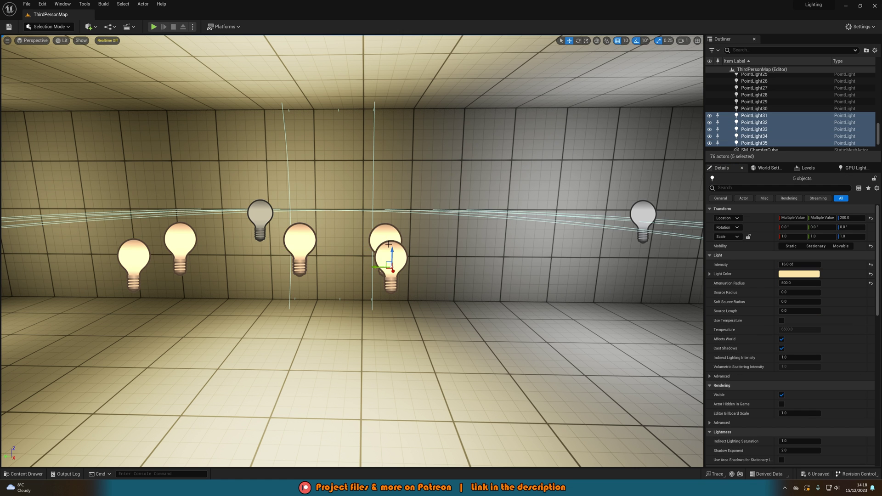
key(Delete)
- Start the GPU Lightmass lighting build, agree to upgrade the meshes' lightmap UVs, and close the Message Log
right_drag(389, 246, 65, 246)
click(856, 168)
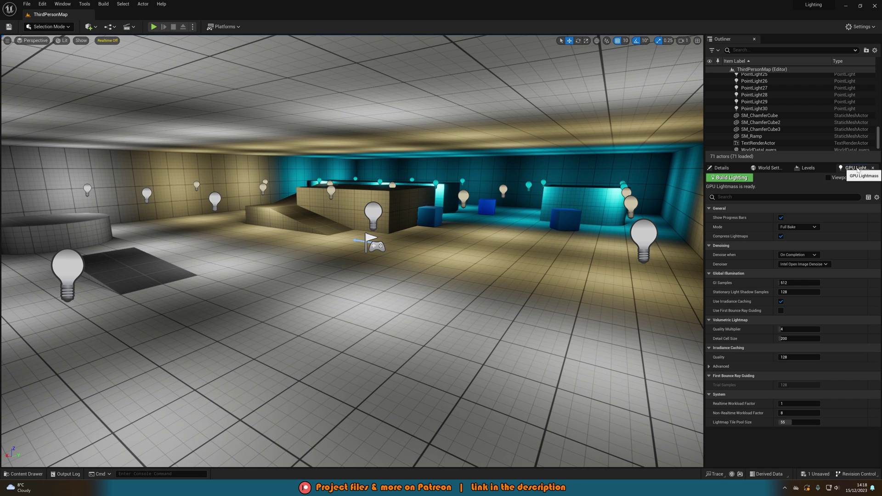
click(733, 180)
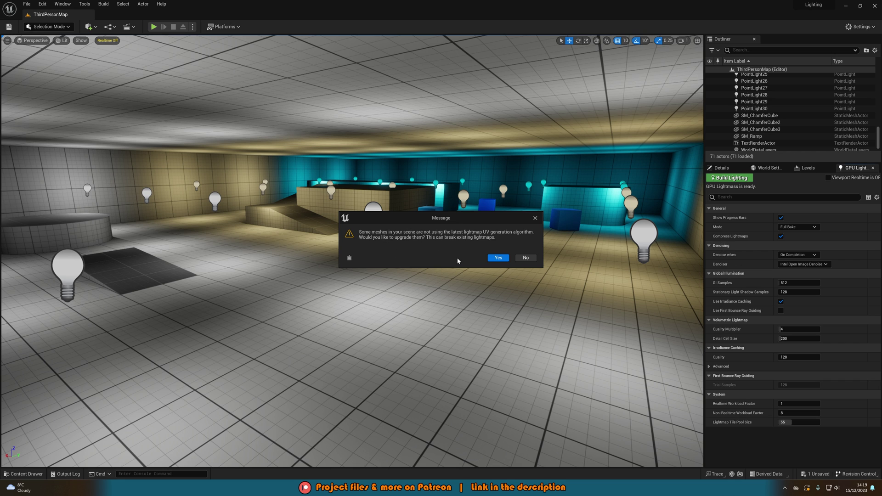
click(499, 258)
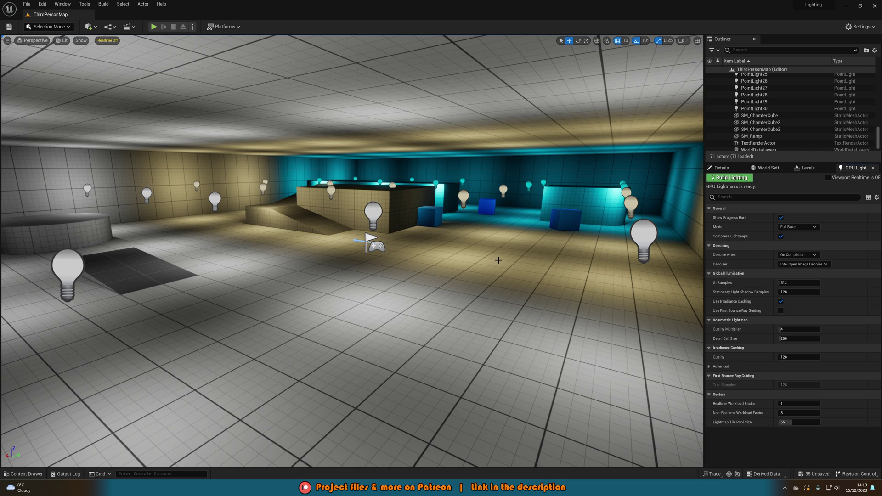
drag(366, 311, 374, 3)
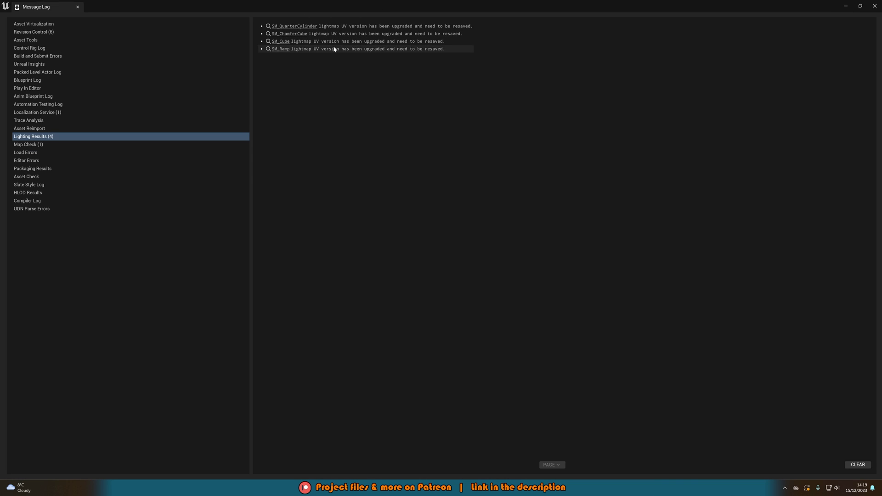
click(875, 6)
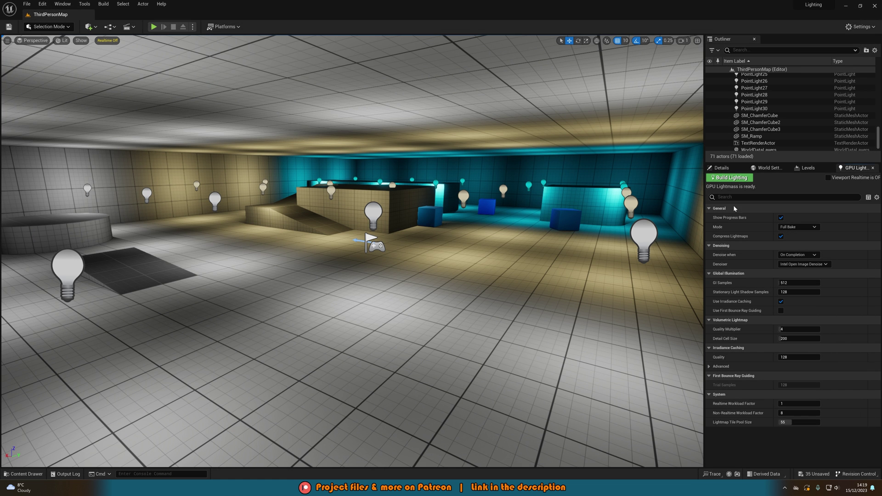
- Start the GPU Lightmass lighting build again and look around the room while it runs
click(735, 178)
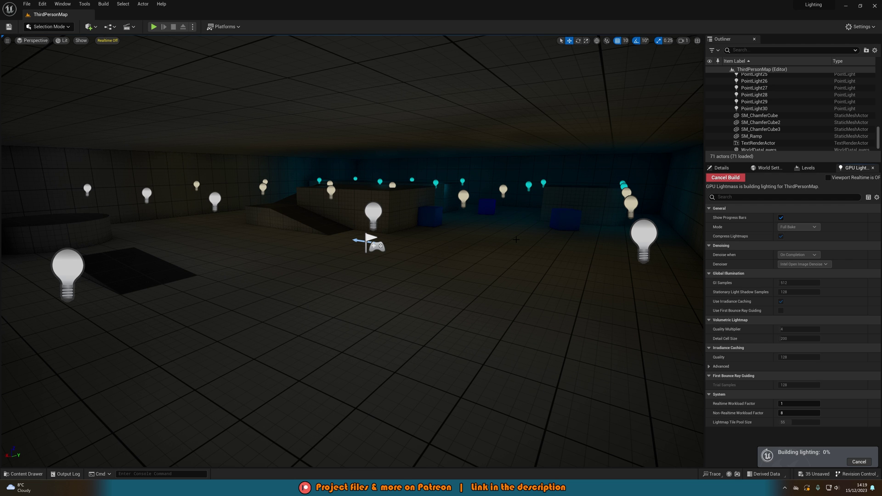
right_drag(516, 240, 508, 260)
key(d)
key(a)
key(d)
key(d)
key(a)
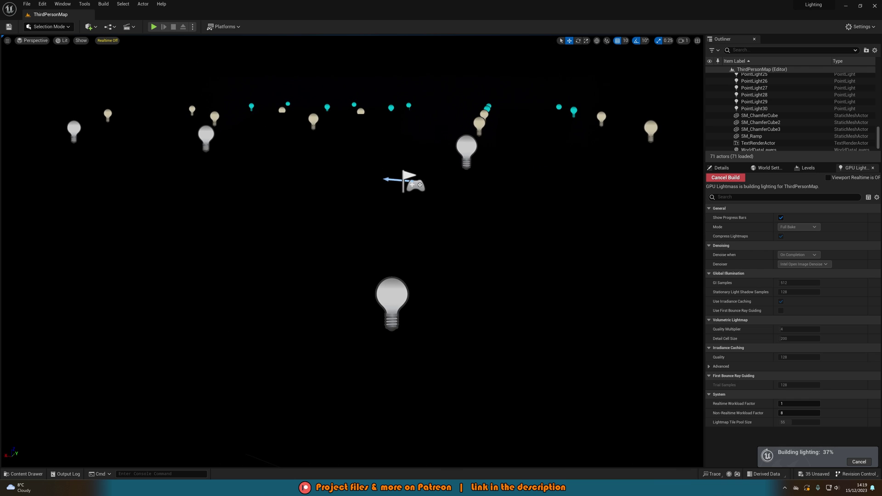
- Turn on Viewport Realtime during the lighting build and look over the darkened level
click(829, 178)
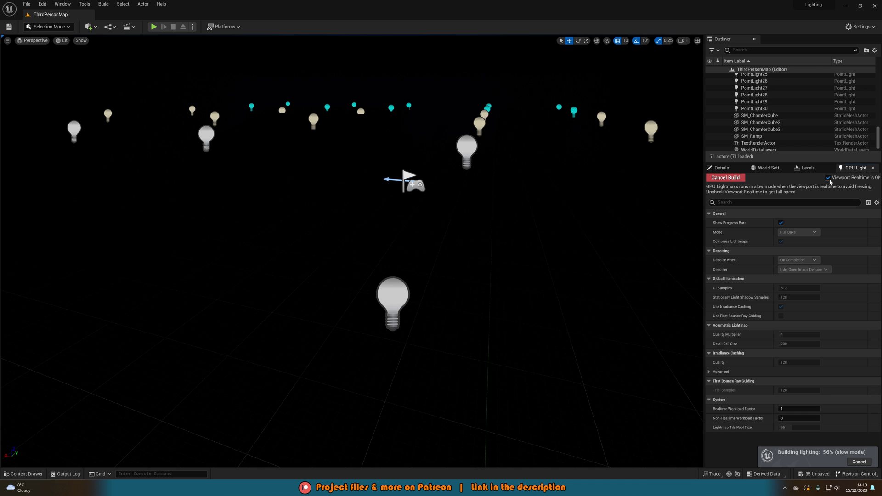
key(ctrl+r)
right_drag(352, 251, 26, 251)
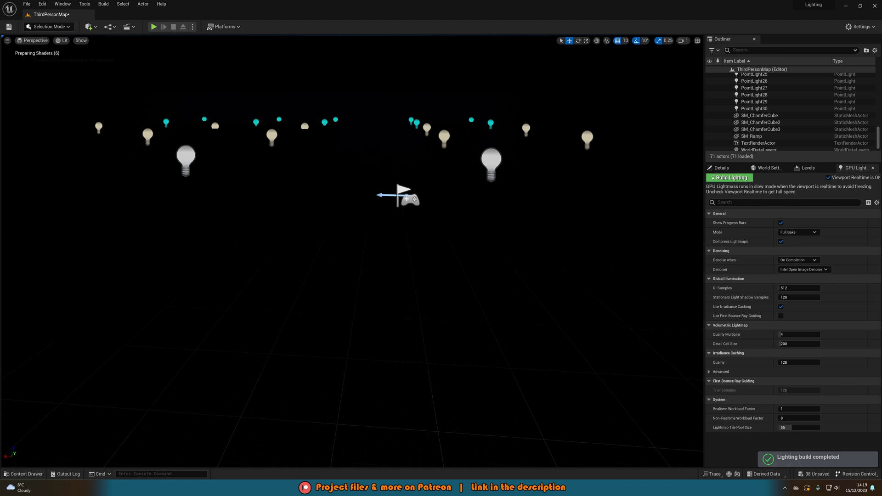
- Select PointLight5, the white light away from the player start, and set its intensity to 100 cd
right_drag(352, 250, 138, 202)
click(432, 212)
right_drag(431, 213, 412, 213)
click(721, 168)
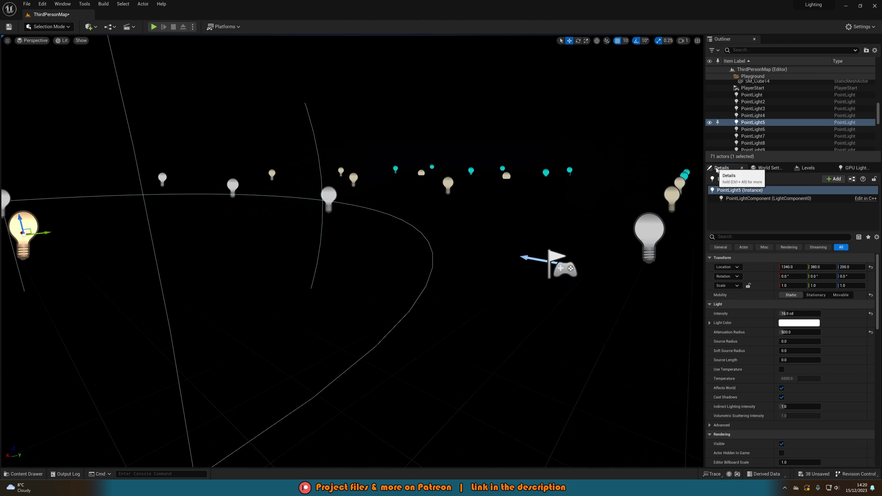
click(797, 314)
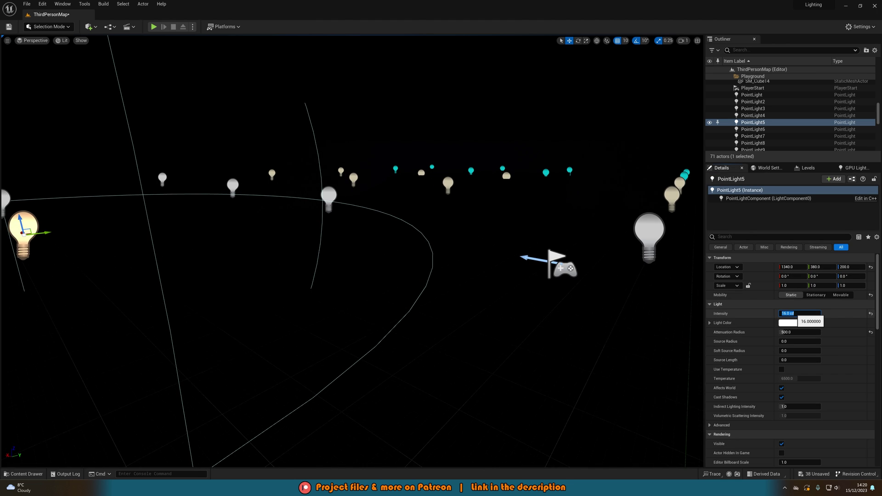
text(100)
key(Return)
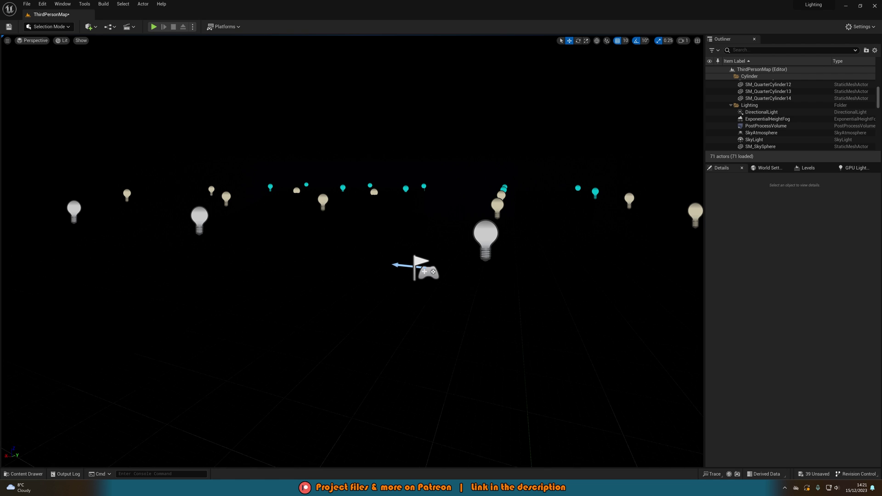
- Try an intensity of 20 cd on the white point light beside the player start, set it to 16 cd, and deselect it
click(485, 236)
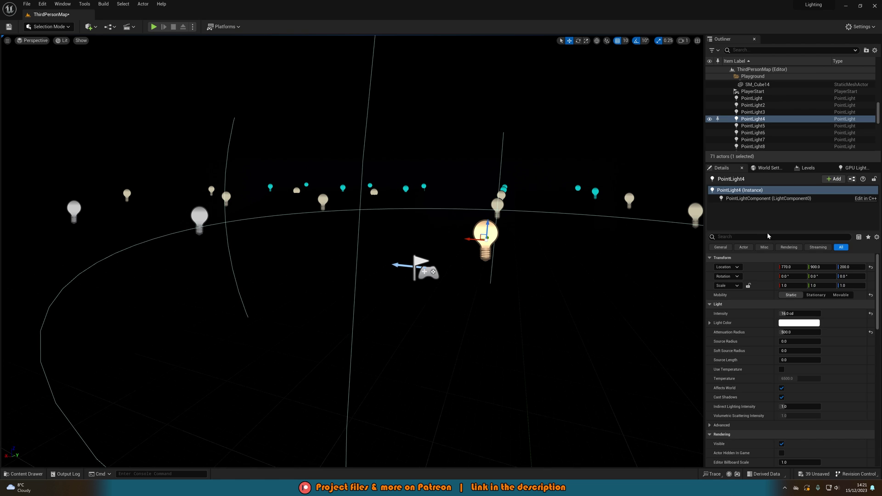
click(800, 314)
text(20)
key(Return)
text(16)
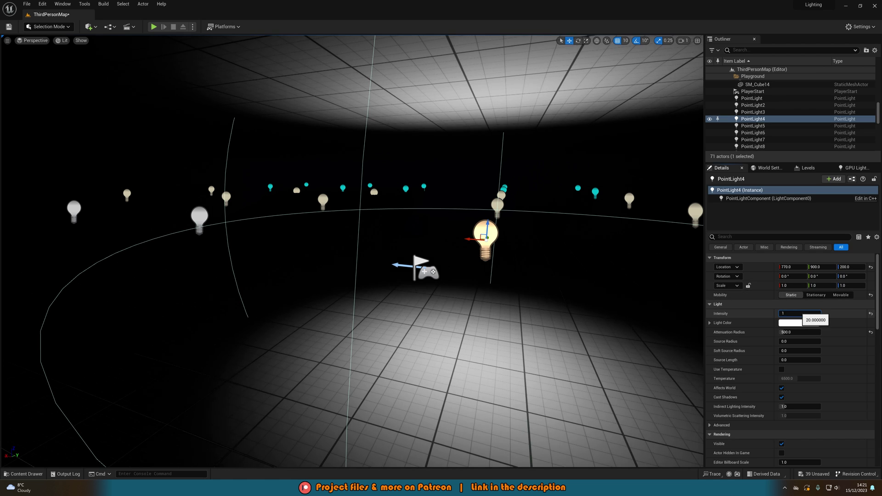
key(Return)
right_drag(643, 311, 666, 311)
key(Escape)
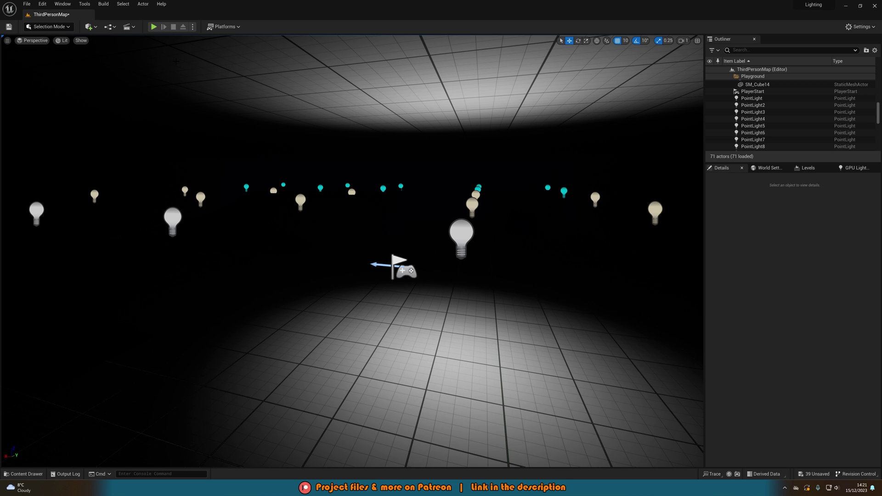
- Open the project settings and go to the engine's Rendering settings
click(42, 4)
click(63, 106)
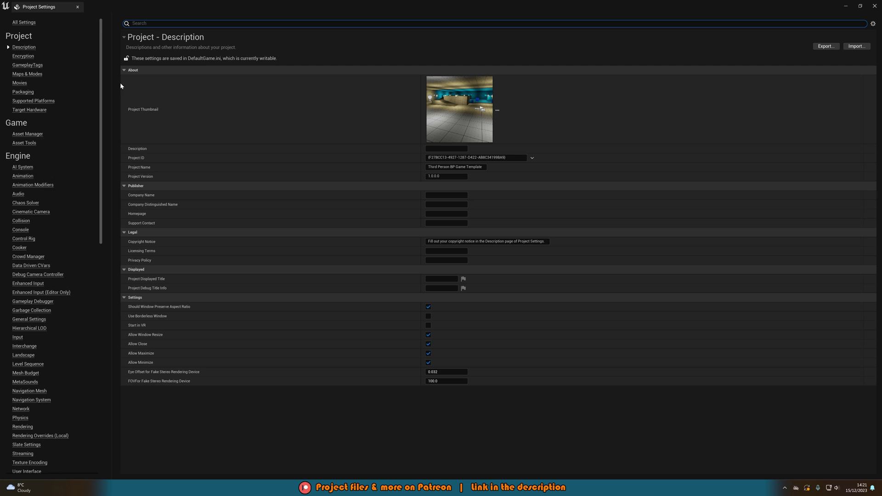
scroll(37, 345, down, 18)
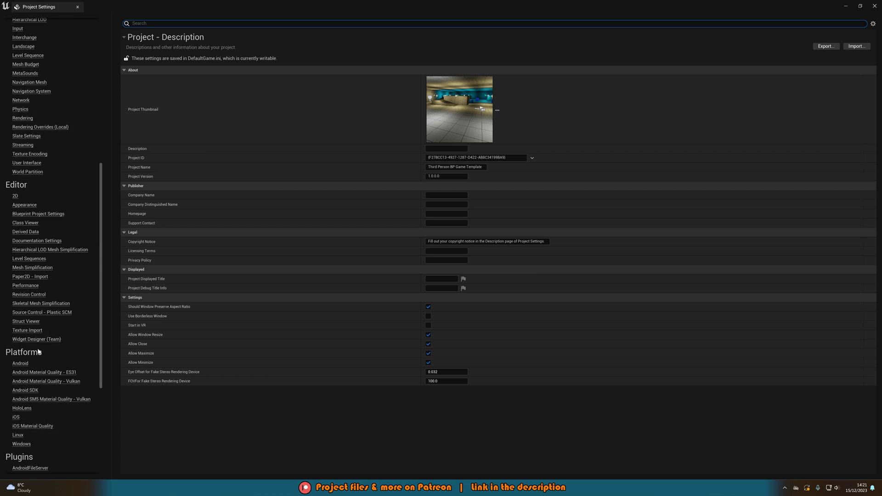
scroll(37, 351, down, 5)
scroll(53, 321, up, 3)
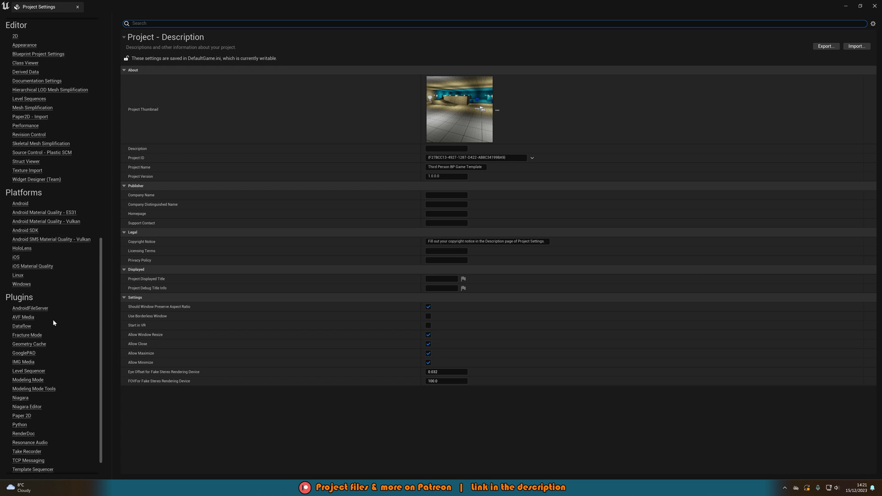
scroll(33, 227, up, 2)
scroll(29, 184, up, 3)
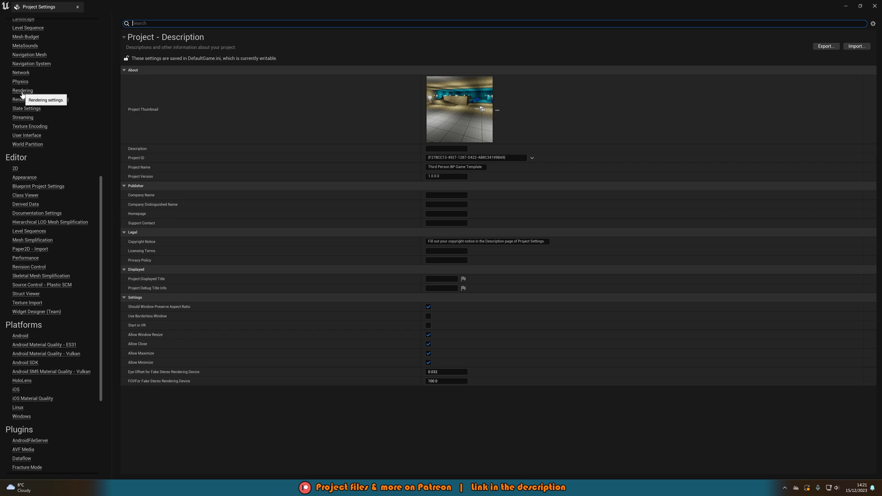
click(22, 91)
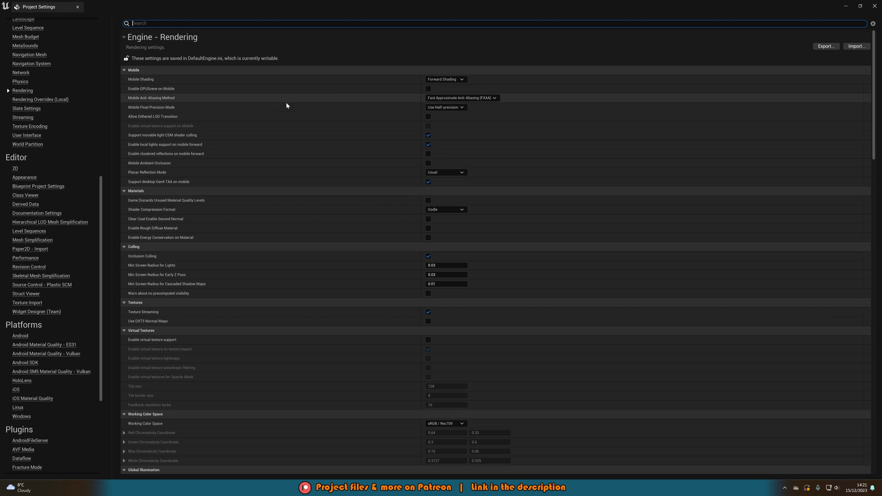
- Set the Dynamic Global Illumination Method to None and the Reflection Method to Screen Space, and close the project settings
scroll(269, 100, down, 8)
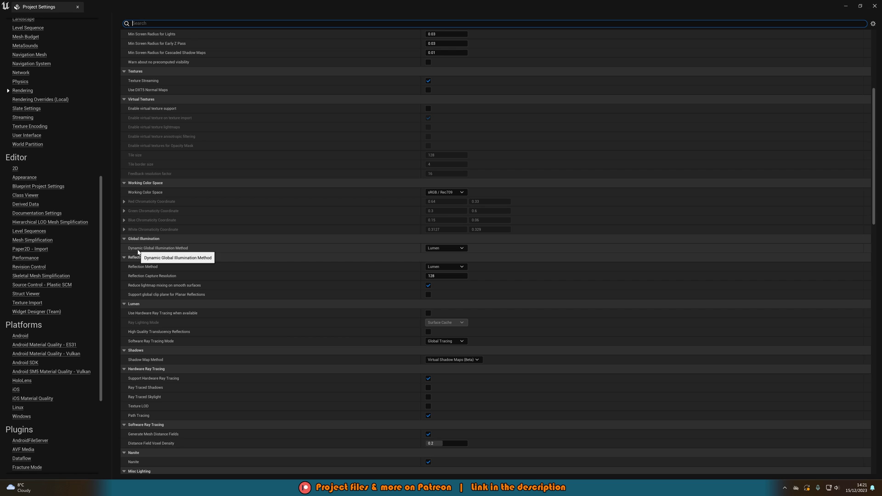
click(442, 250)
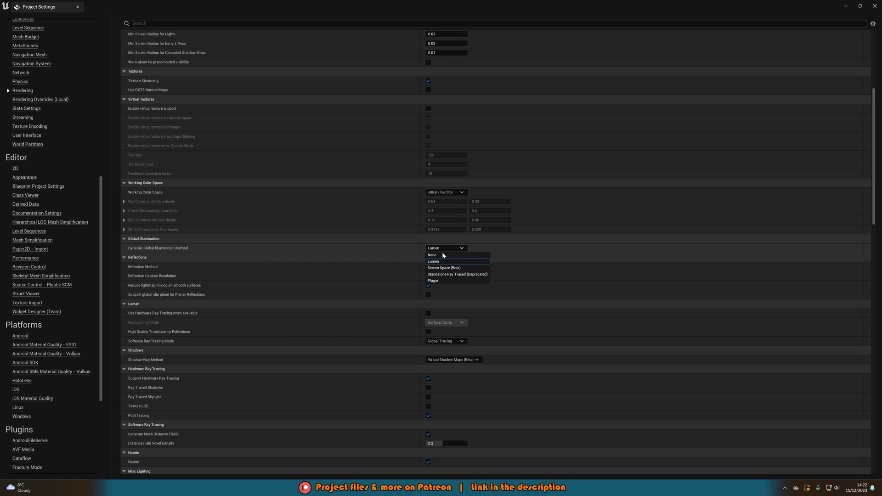
click(443, 255)
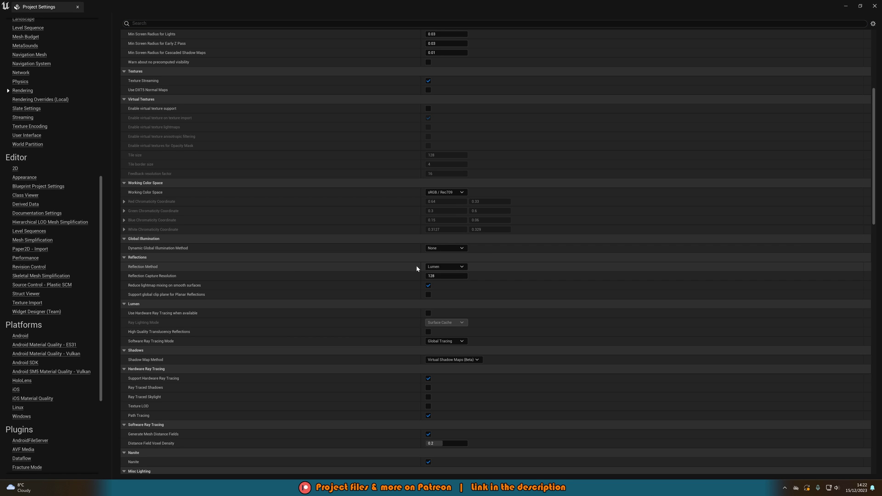
click(442, 267)
click(439, 286)
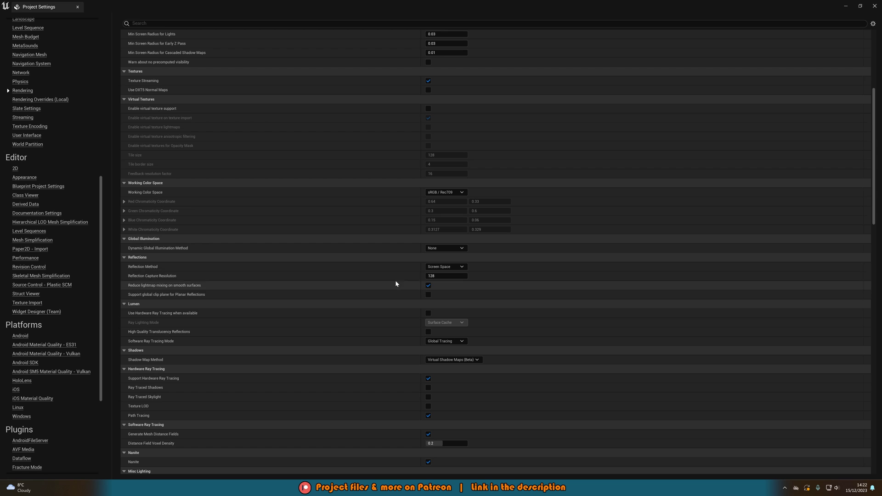
scroll(286, 264, down, 3)
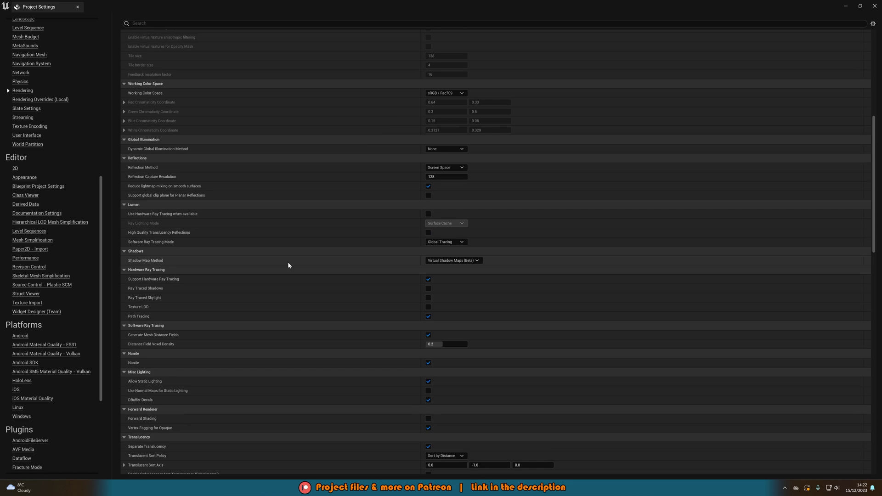
scroll(287, 262, down, 5)
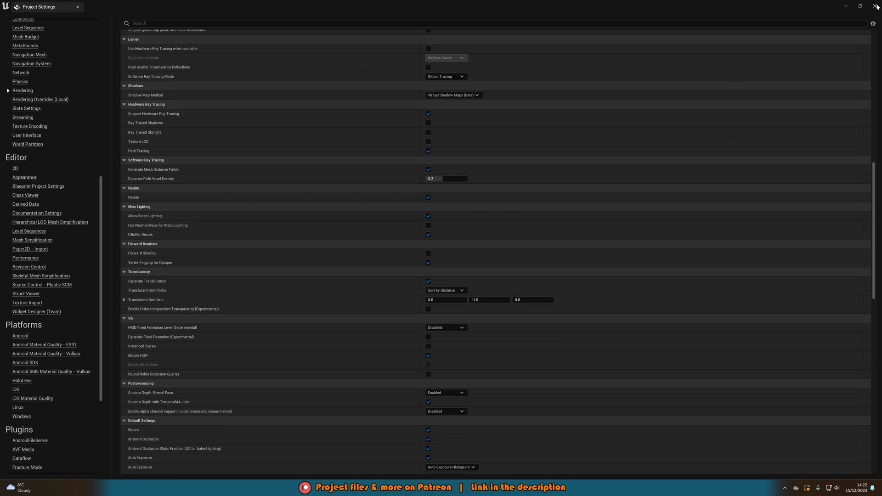
click(876, 6)
- Turn off Viewport Realtime in GPU Lightmass, build the lighting, and look over the baked level
scroll(618, 201, up, 3)
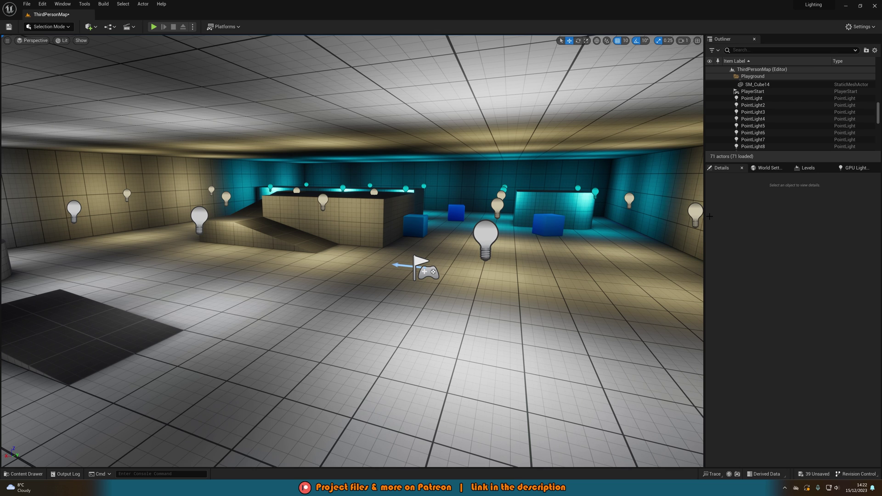
click(849, 168)
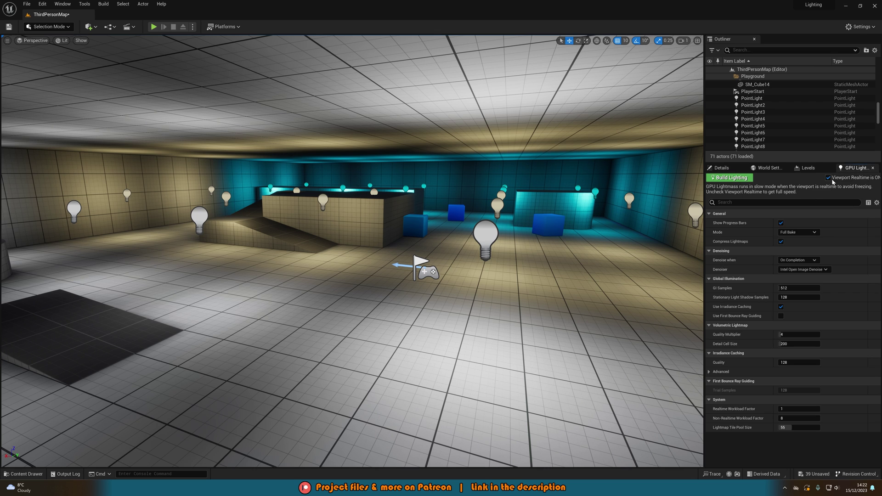
click(828, 177)
click(730, 177)
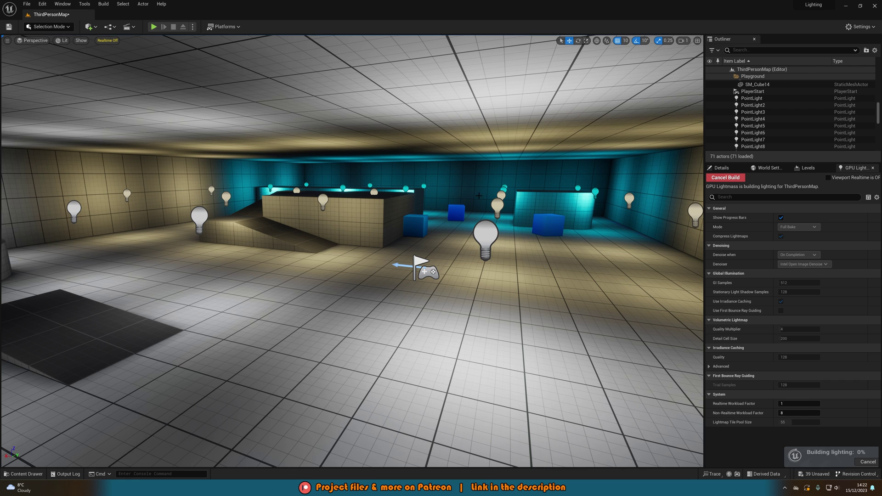
right_drag(455, 189, 495, 207)
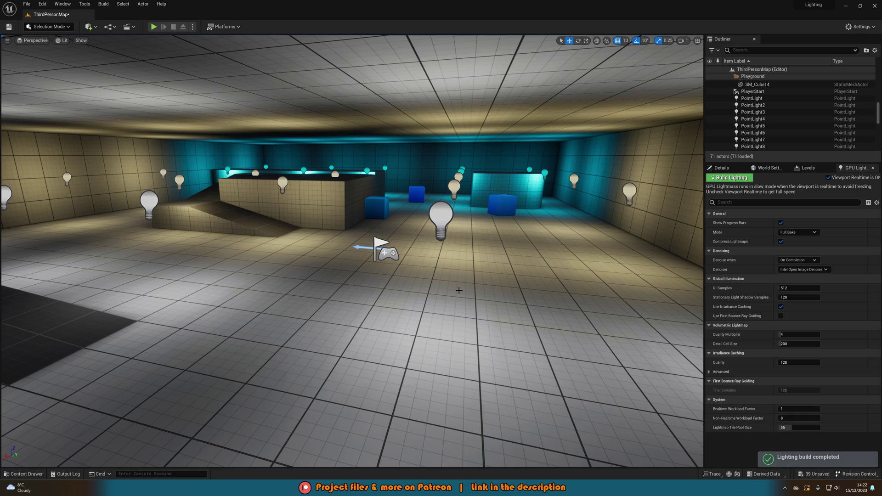
right_drag(459, 290, 502, 276)
- Select all the point lights from PointLight through PointLight30 and delete them to check the baked lighting
click(771, 97)
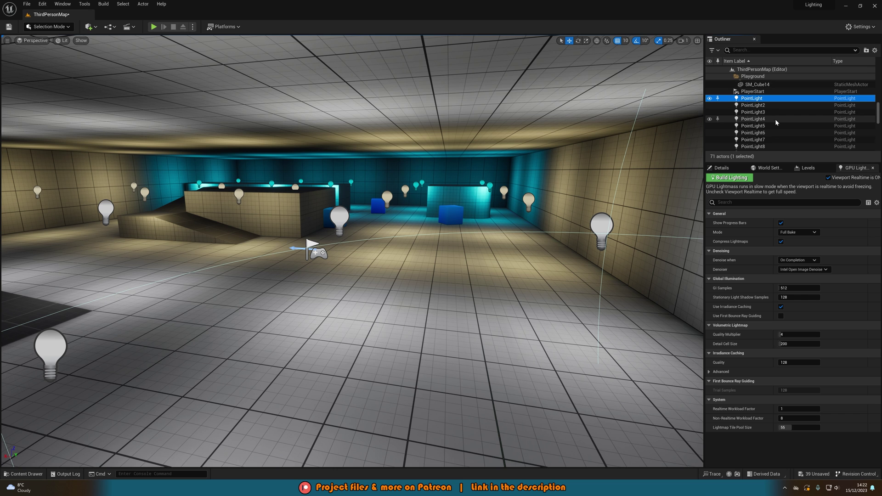
scroll(777, 121, down, 3)
scroll(778, 126, down, 5)
shift+click(775, 116)
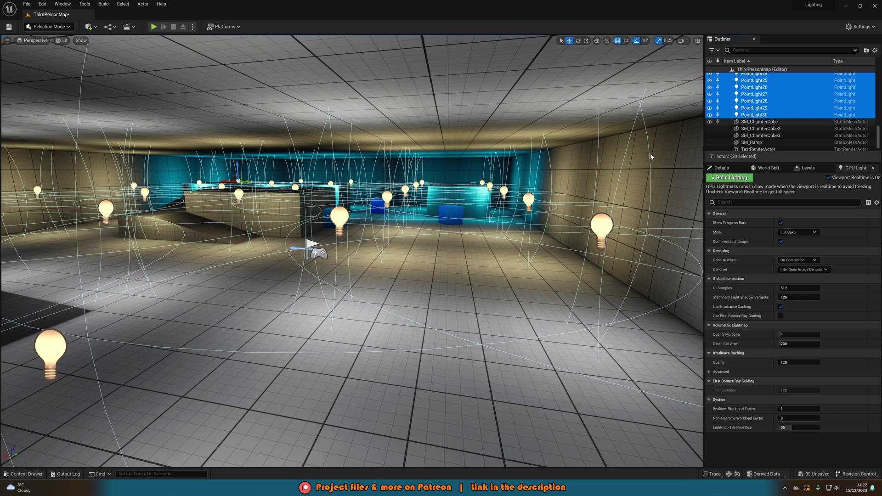
right_drag(652, 158, 613, 158)
key(Delete)
right_drag(410, 192, 459, 192)
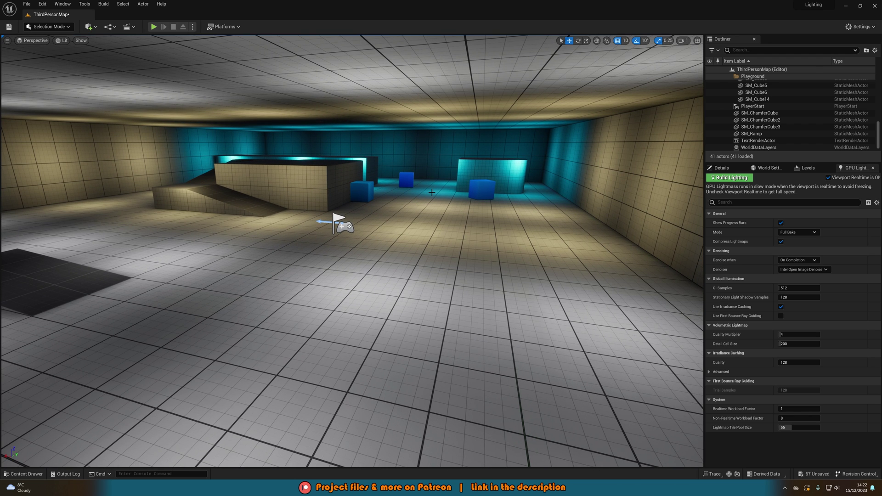
- Undo the deletion of the point lights and go closer to the ramp
key(ctrl+z)
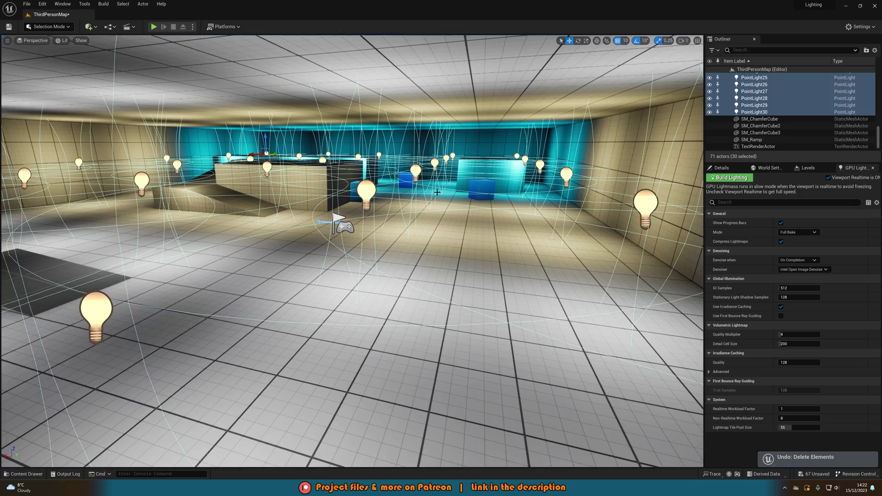
mouse_move(432, 192)
right_down()
mouse_move(358, 192)
mouse_move(434, 193)
right_up()
key(w)
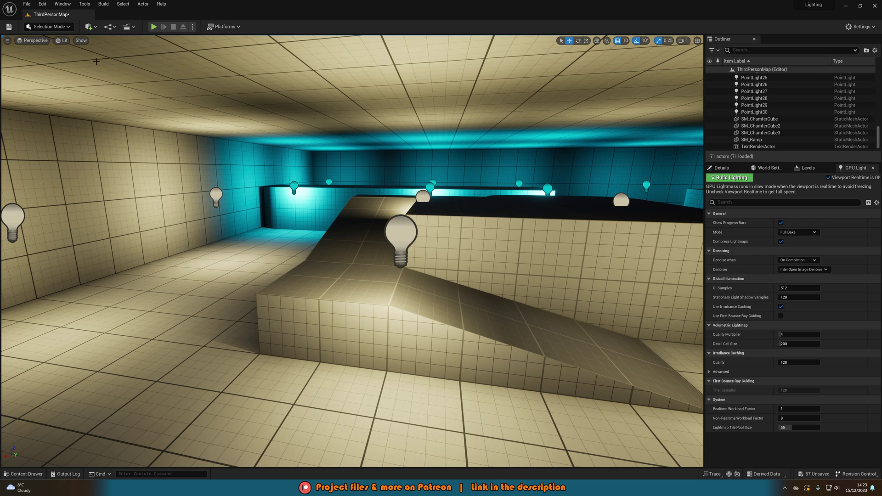
- Switch the viewport to the Lightmap Density optimization view mode and inspect the floor, walls, blocks and ramp
click(64, 42)
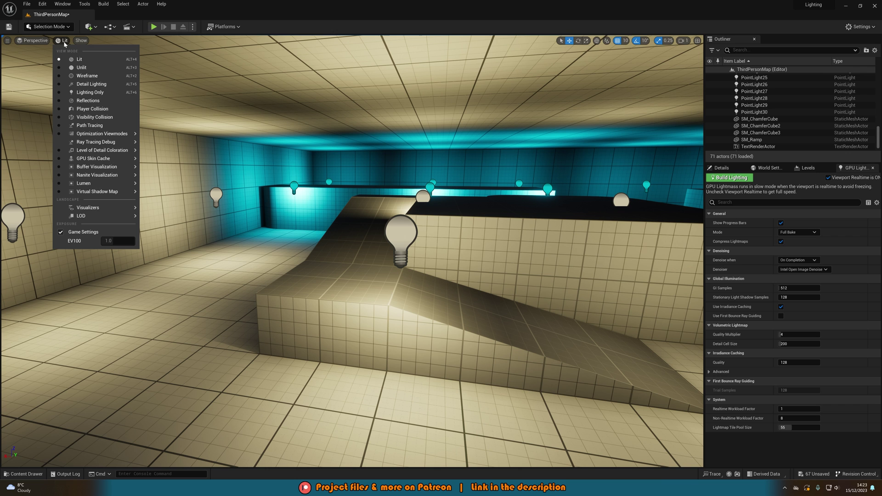
mouse_move(117, 134)
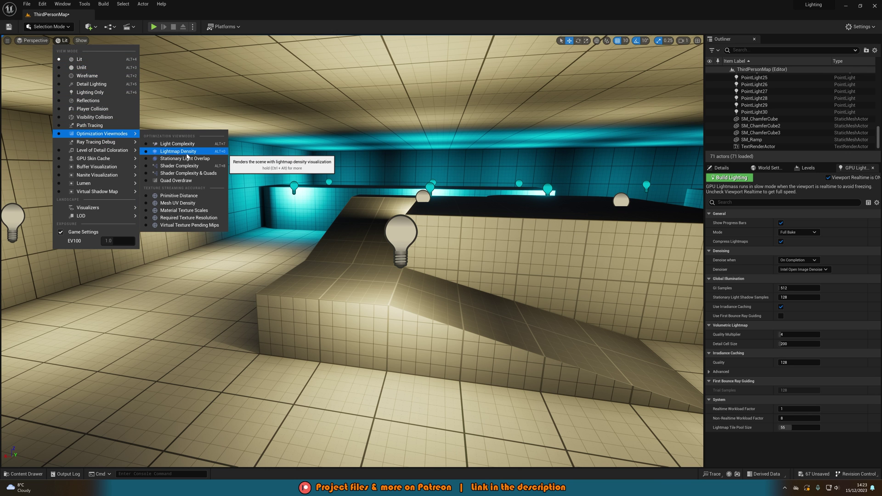
click(186, 154)
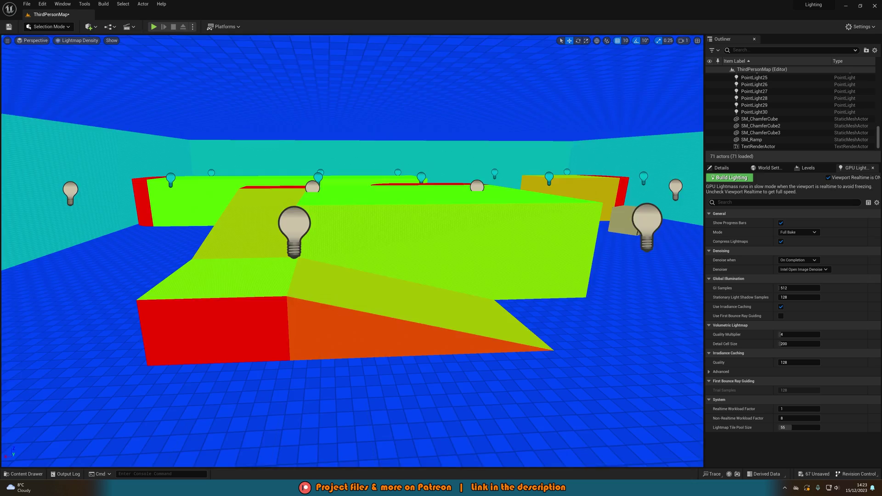
right_drag(406, 201, 529, 239)
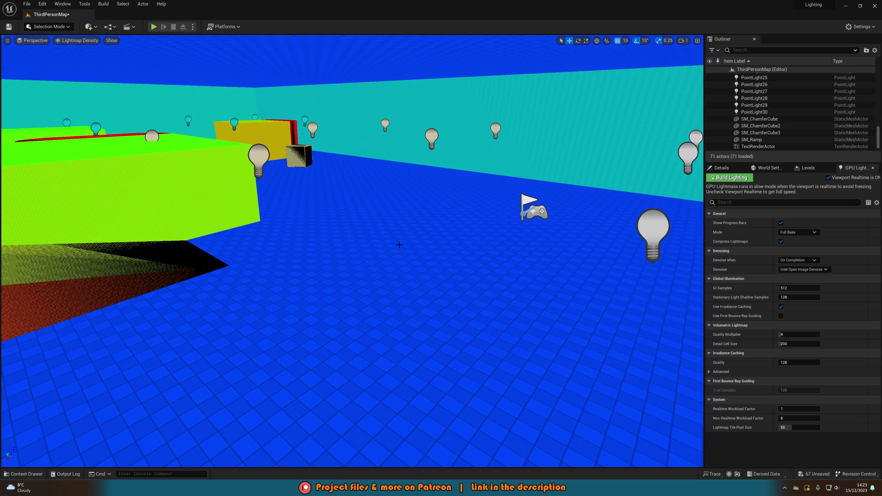
right_drag(399, 245, 365, 229)
right_drag(272, 296, 222, 306)
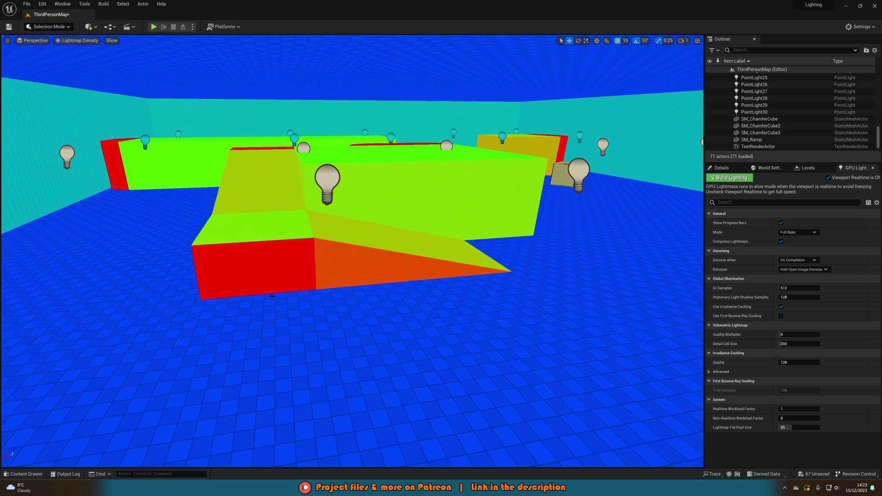
- Select SM_Cube9, the red block beside the ramp, filter its details by "lightmap", and enable Overridden Light Map Res
drag(272, 296, 289, 258)
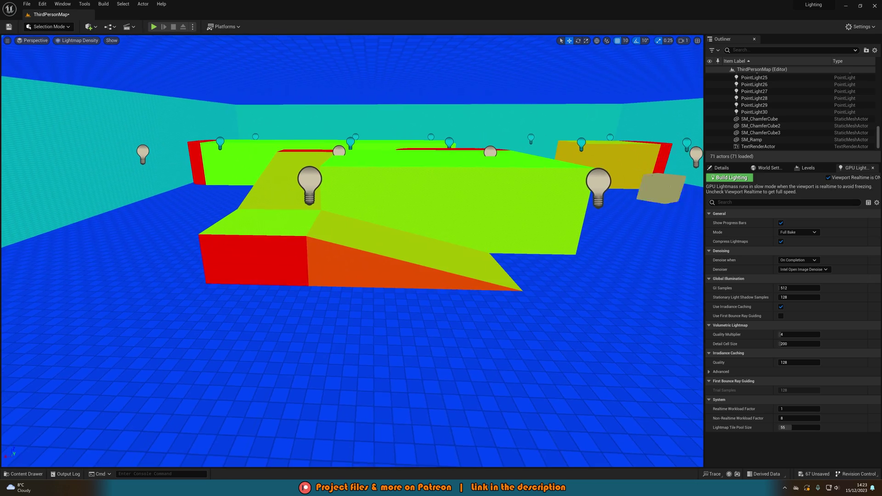
click(289, 259)
click(723, 168)
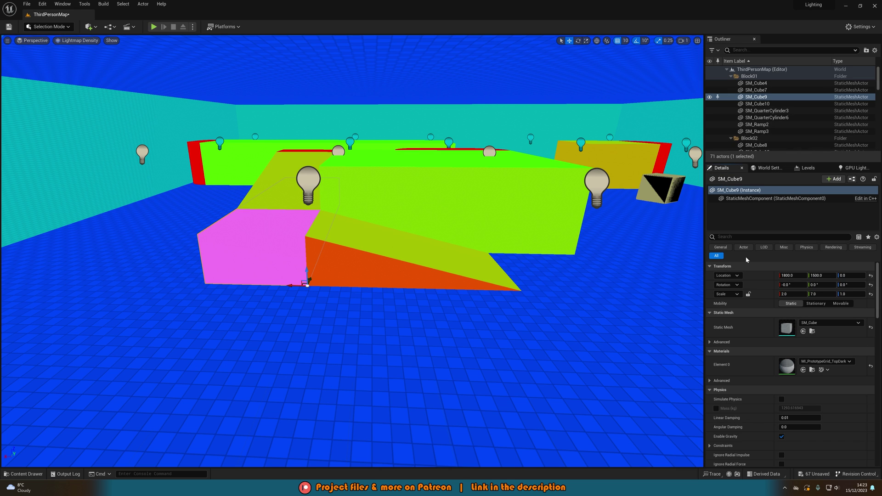
text(l)
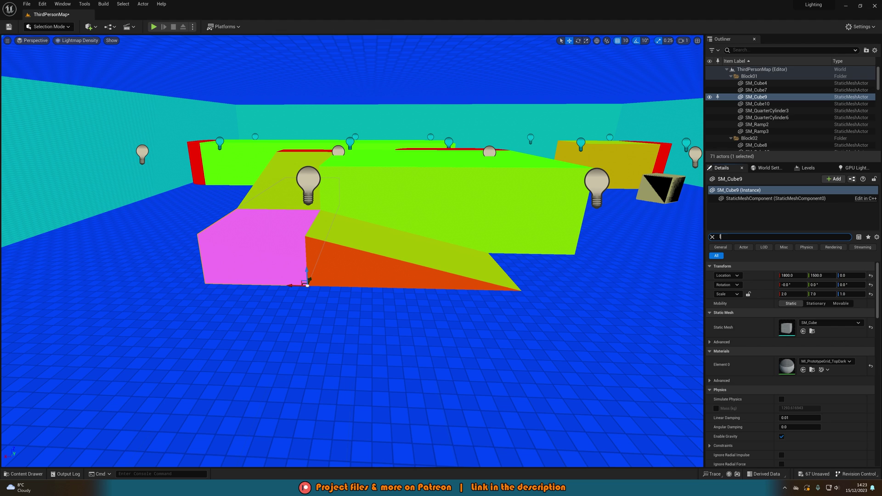
text(ightmap)
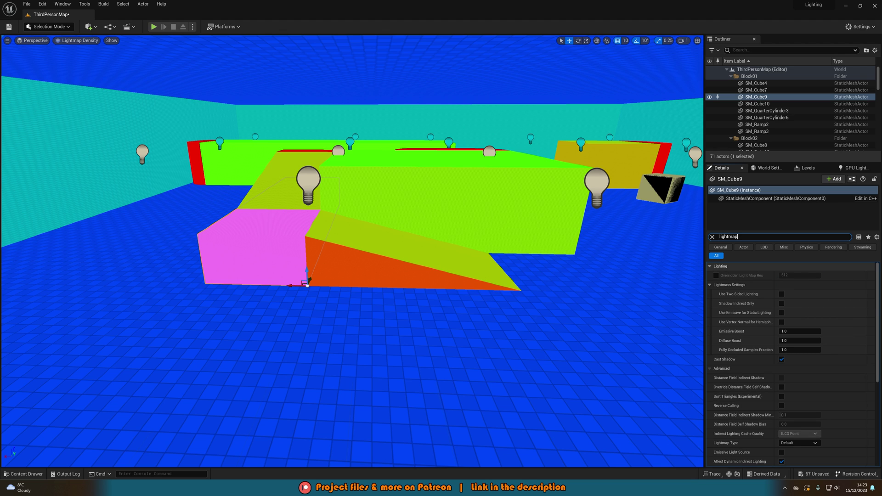
click(716, 275)
click(797, 276)
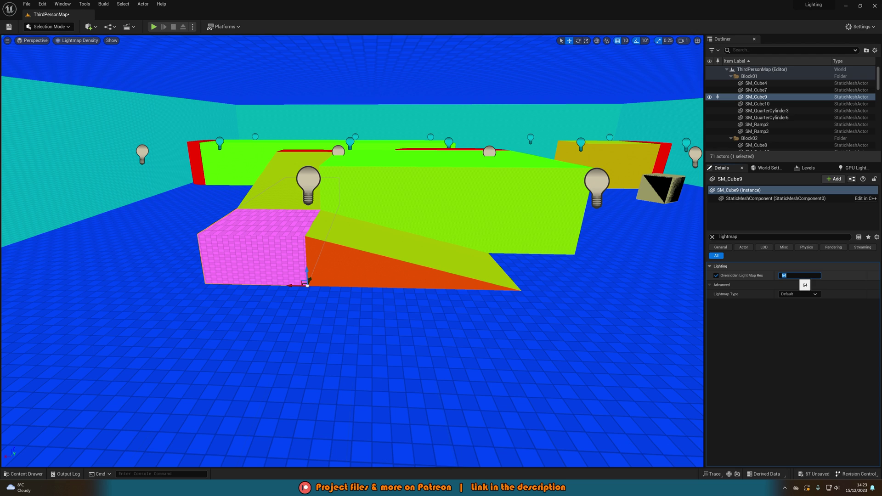
- Try Overridden Light Map Res values of 32, 16, 7, 4, 128 and 500 on the SM_Cube9 block
text(32)
key(Return)
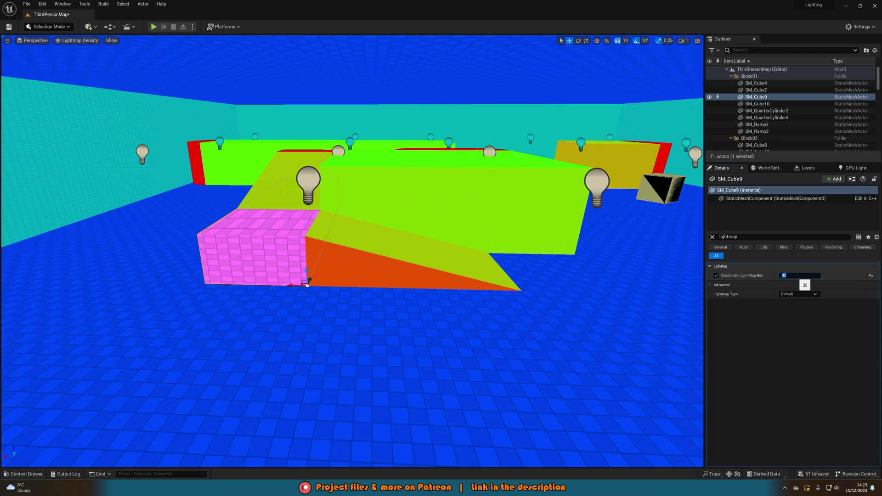
text(16)
key(Return)
text(7)
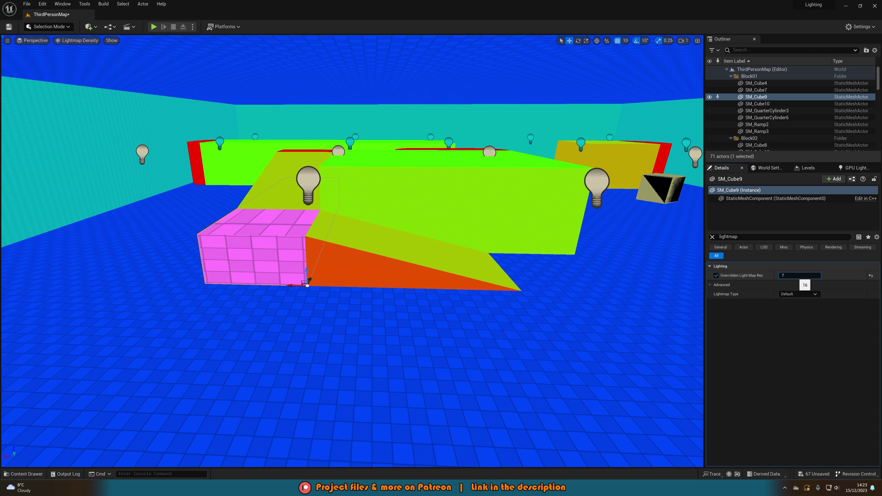
key(Return)
text(4)
key(Return)
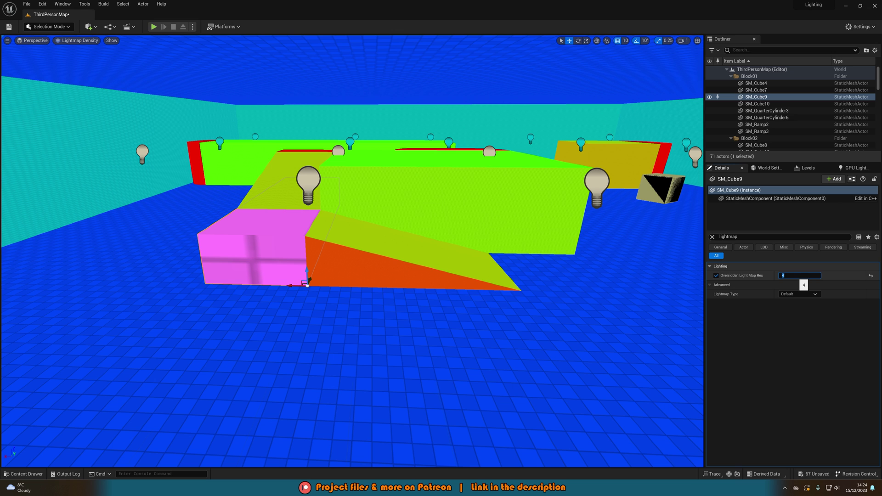
text(500)
key(Return)
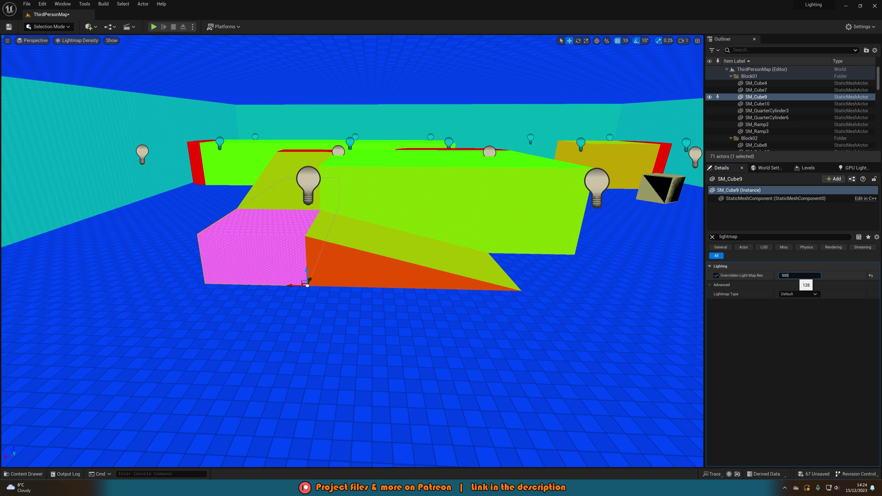
- Inspect the block's density up close, set its Overridden Light Map Res to 256, and deselect it
key(w)
mouse_move(509, 244)
right_down()
mouse_move(474, 258)
mouse_move(519, 257)
right_up()
key(s)
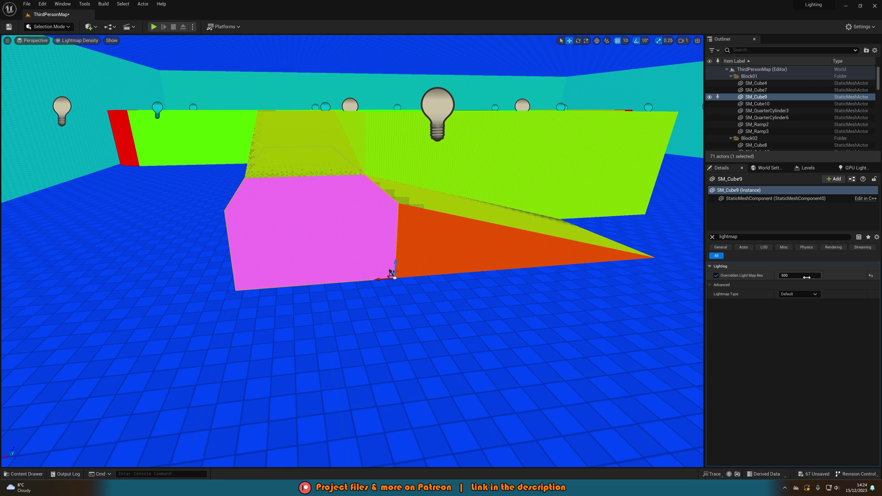
click(803, 276)
click(802, 276)
key(Return)
right_drag(444, 213, 500, 213)
key(Escape)
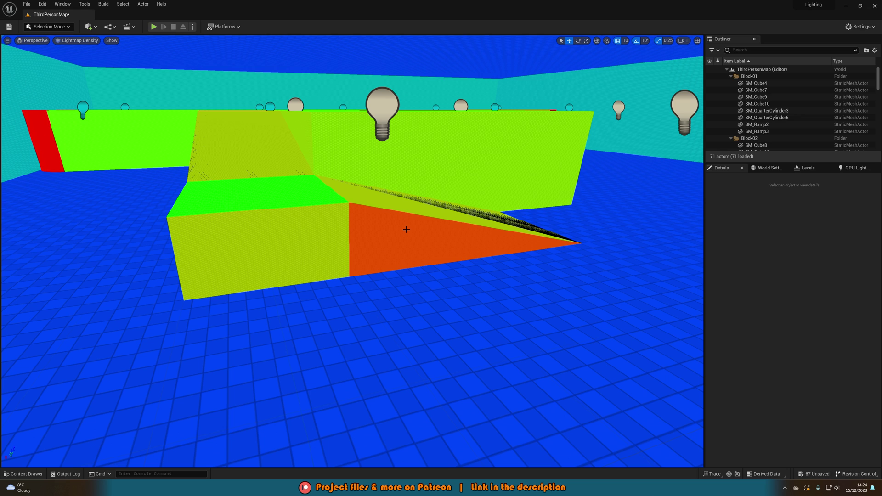
- Reselect the SM_Cube9 block, set its Overridden Light Map Res to 32, deselect it, and compare it with its surroundings
click(304, 230)
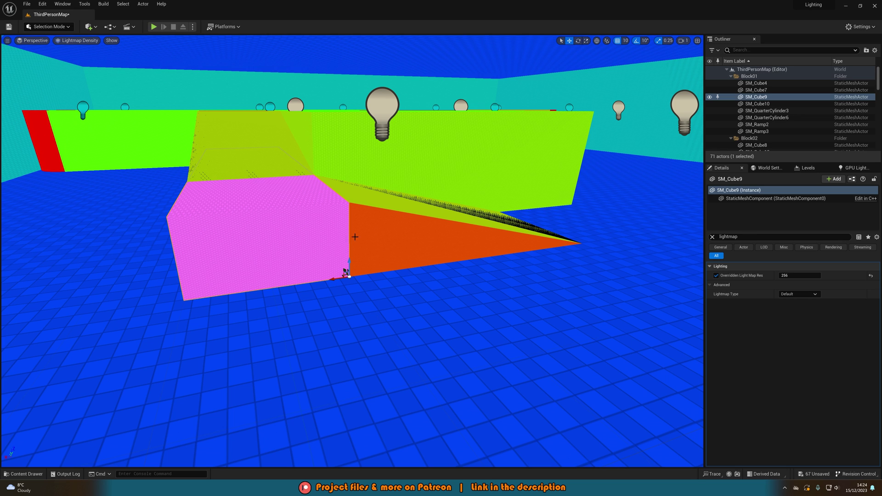
click(787, 275)
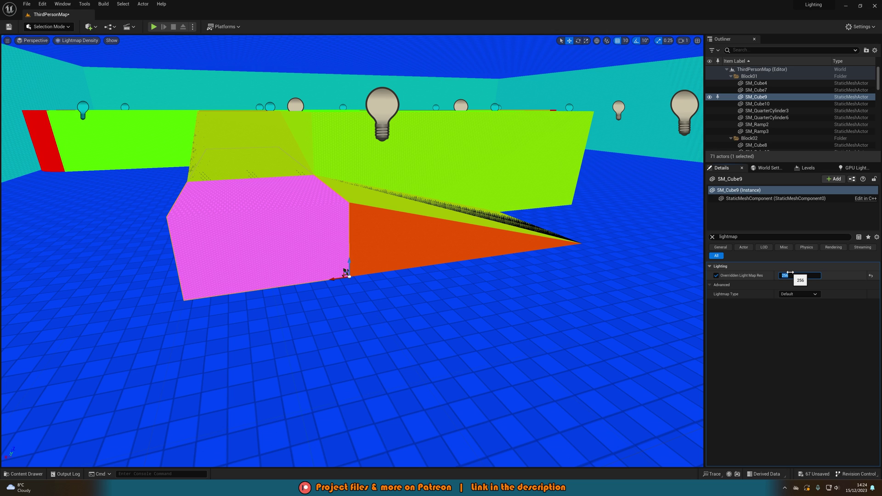
text(32)
key(Return)
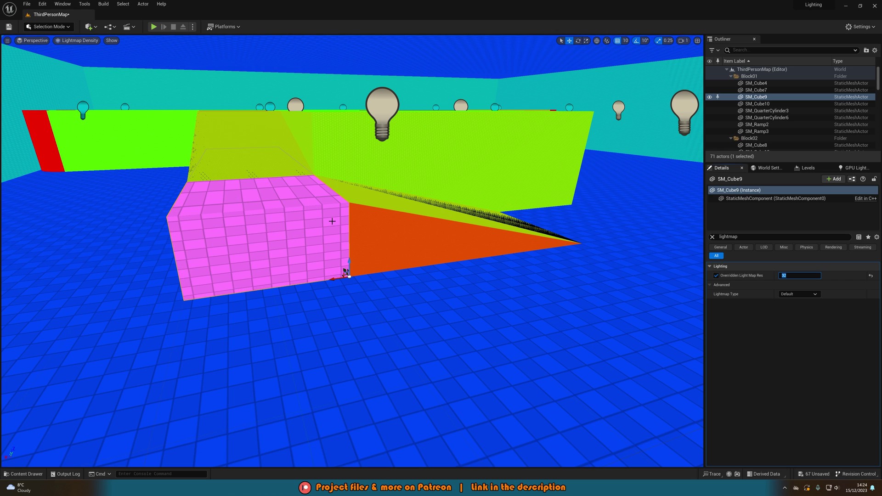
key(Escape)
right_drag(332, 222, 414, 222)
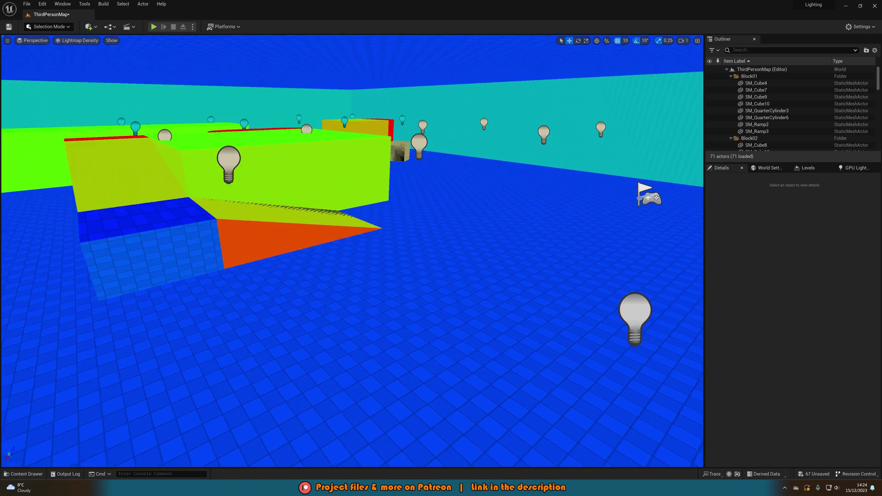
- Switch the viewport from Lightmap Density back to Lit mode and look over the baked room
right_drag(285, 224, 299, 225)
click(82, 41)
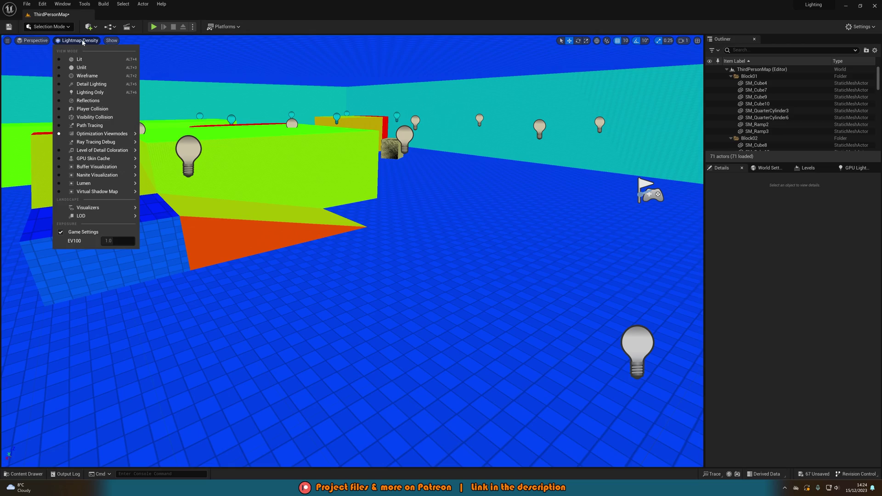
click(84, 59)
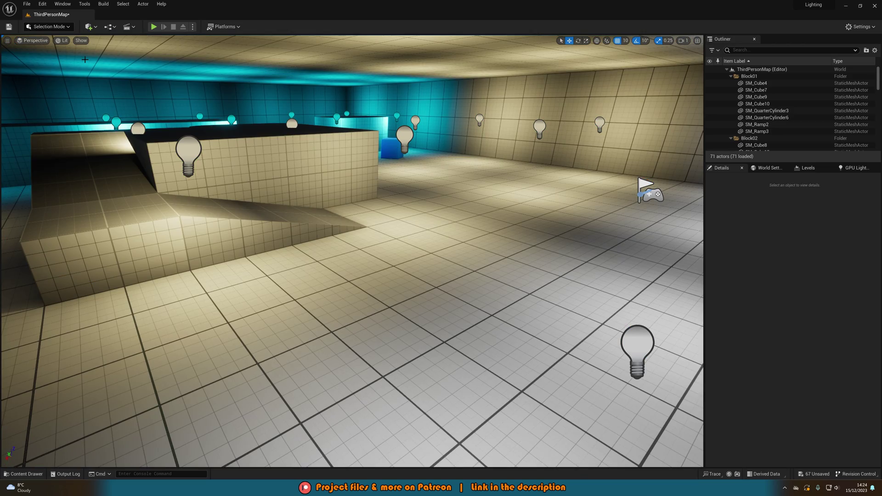
mouse_move(485, 118)
right_down()
mouse_move(469, 125)
mouse_move(485, 118)
right_up()
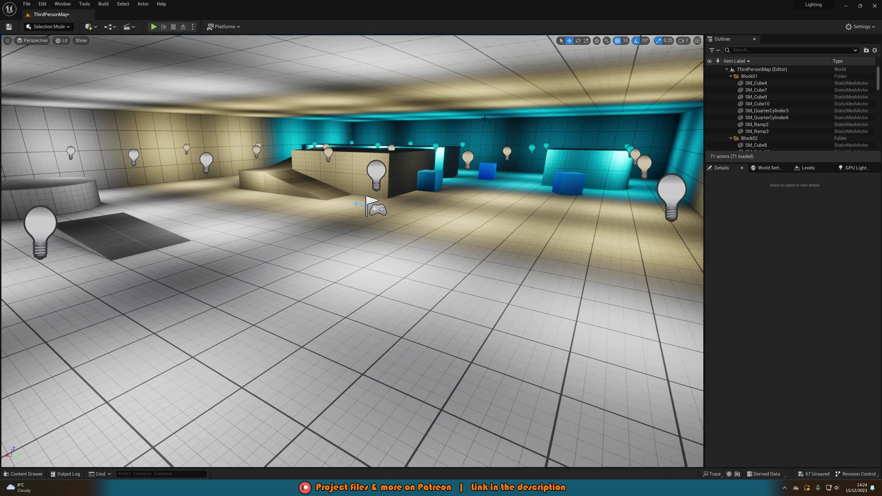
- Show the GPU Lightmass settings and review them alongside the baked level and the available build commands
click(857, 168)
mouse_move(381, 161)
right_down()
mouse_move(437, 161)
mouse_move(382, 161)
right_up()
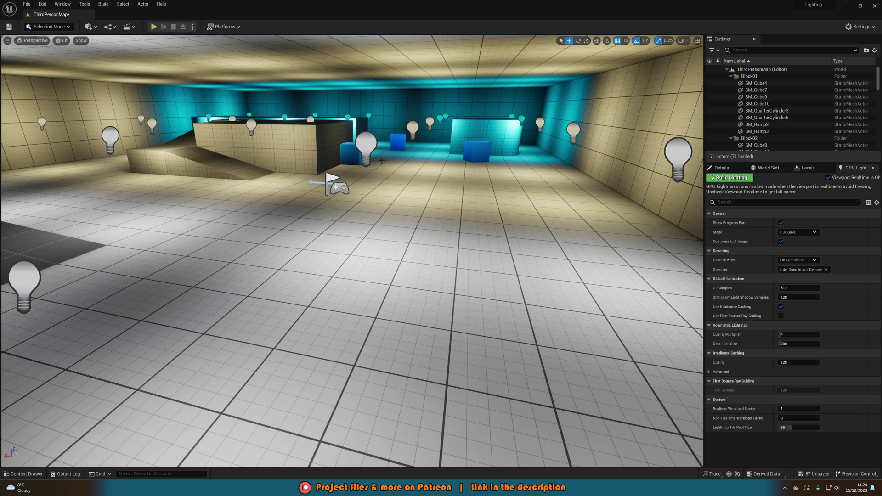
right_drag(261, 150, 310, 147)
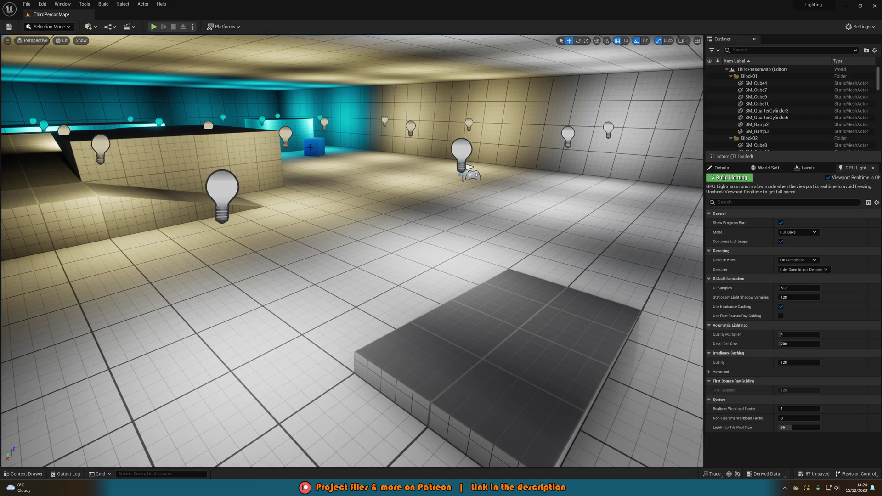
click(104, 4)
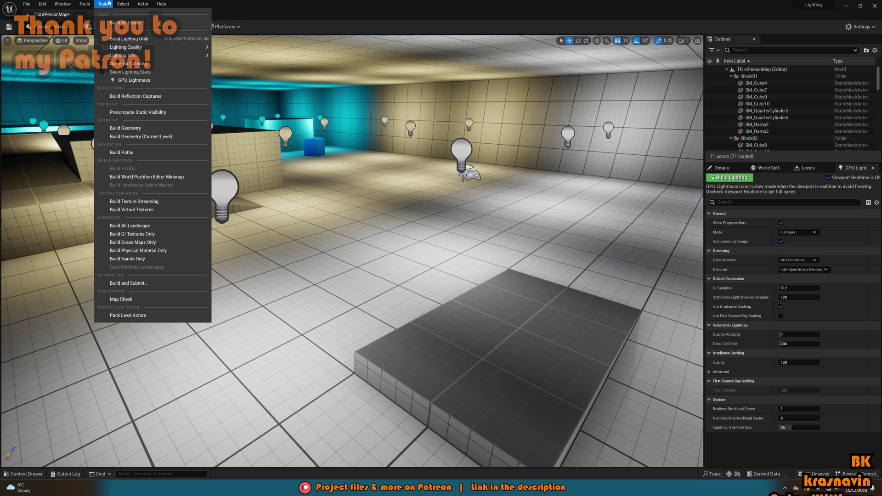
click(104, 4)
- Turn on Game View to hide the light and player start icons, and view the baked lighting across the room
right_drag(310, 184, 441, 173)
key(g)
key(d)
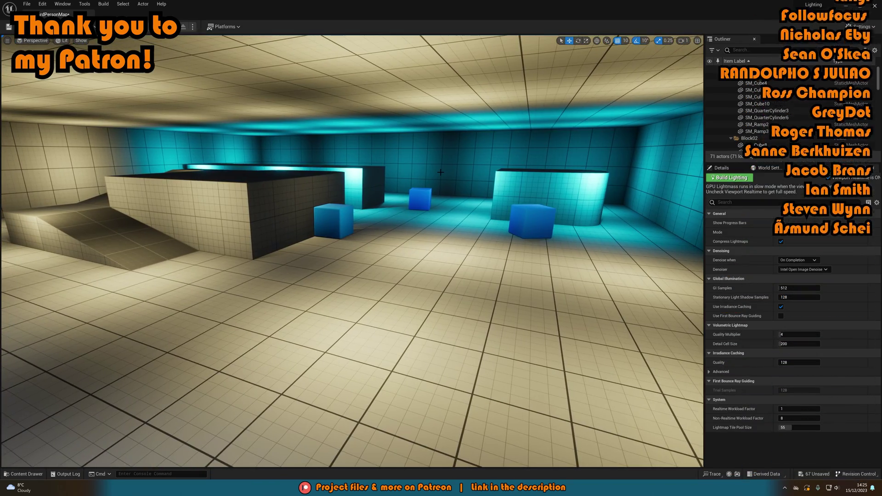